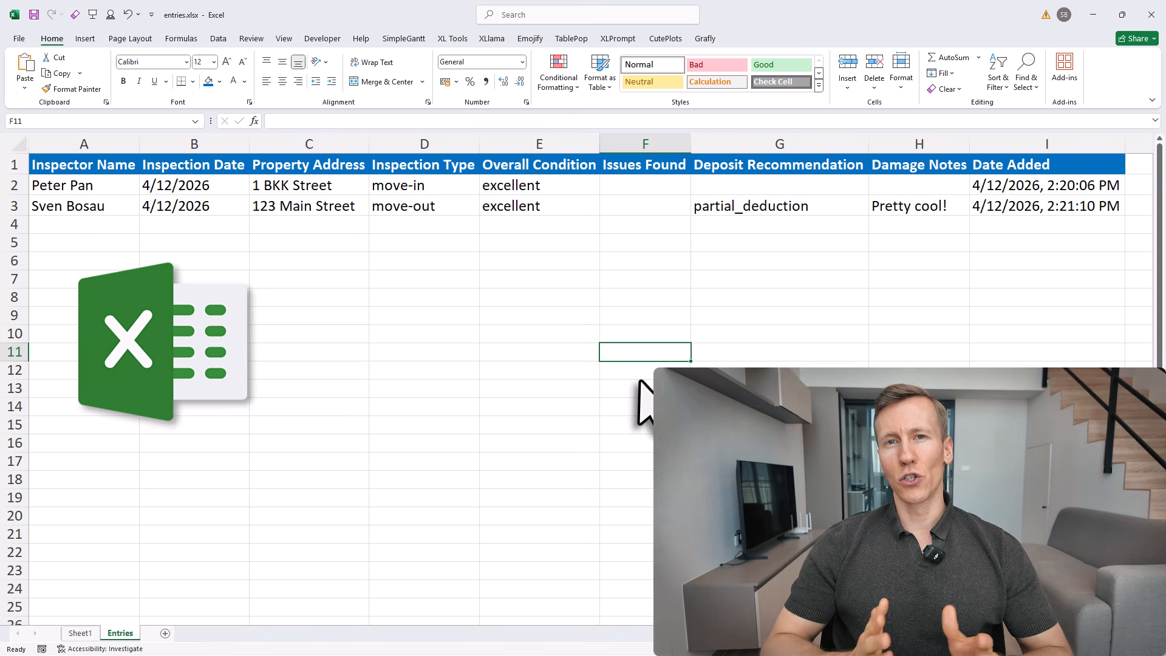
pyautogui.click(594, 332)
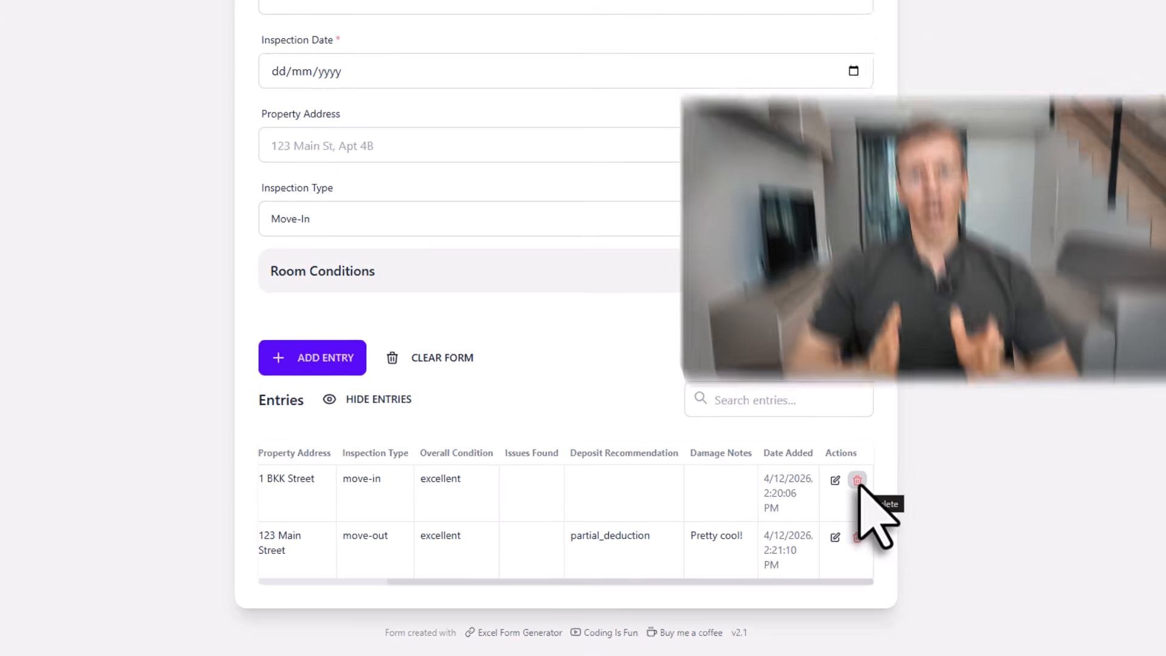
# Step: Delete the move-in inspection entry from the entries table and save the changes to entries.xlsx
pyautogui.click(868, 473)
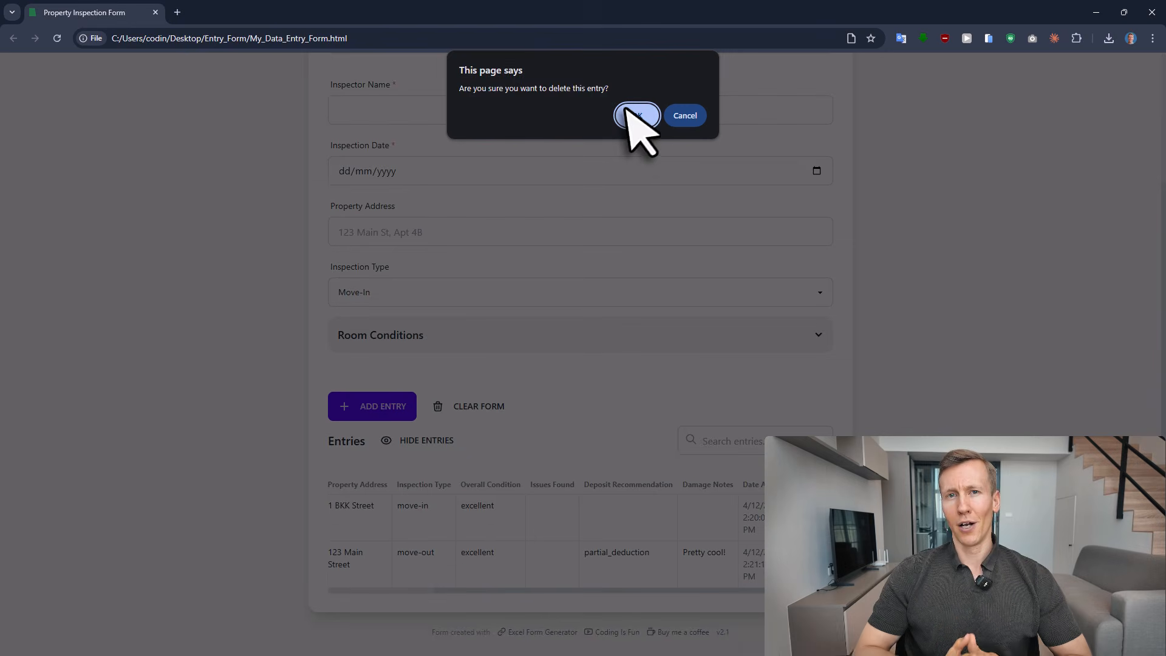
pyautogui.click(635, 107)
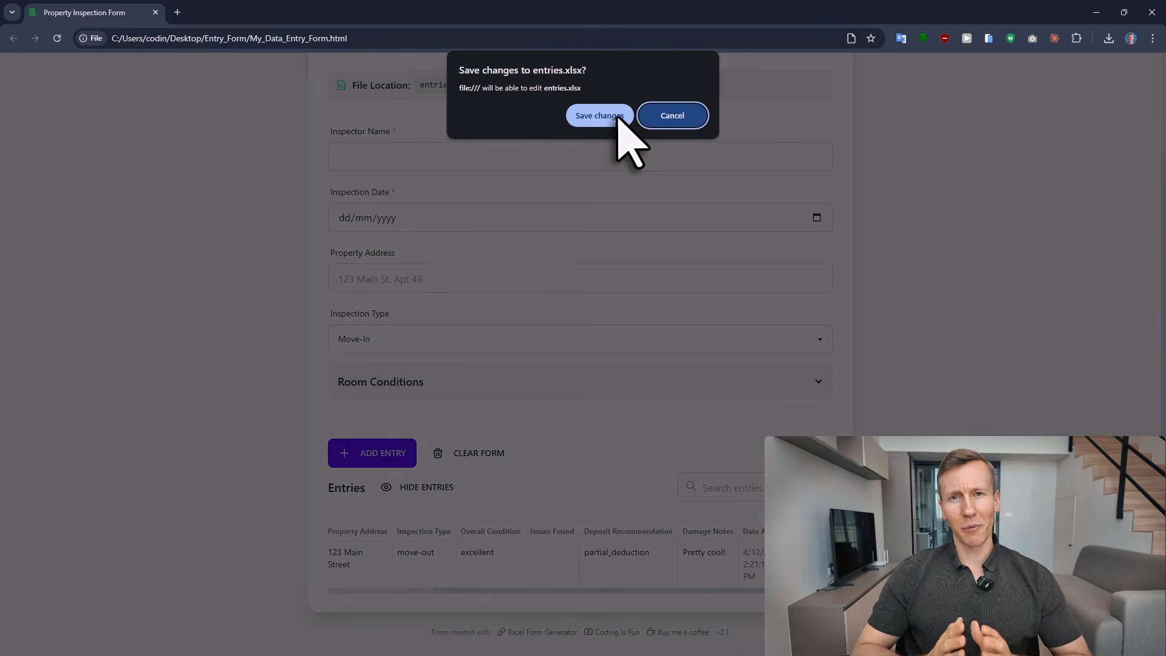
pyautogui.click(618, 116)
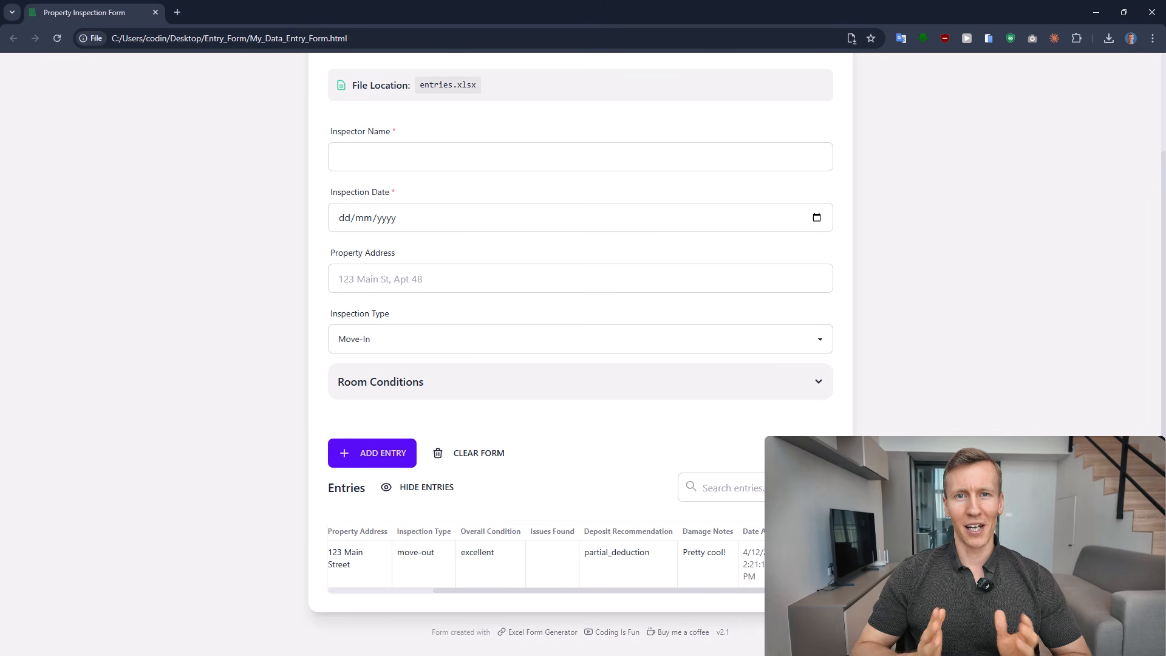
# Step: Edit the remaining move-out entry, set its inspection type to Move-In and update the entry
pyautogui.click(803, 557)
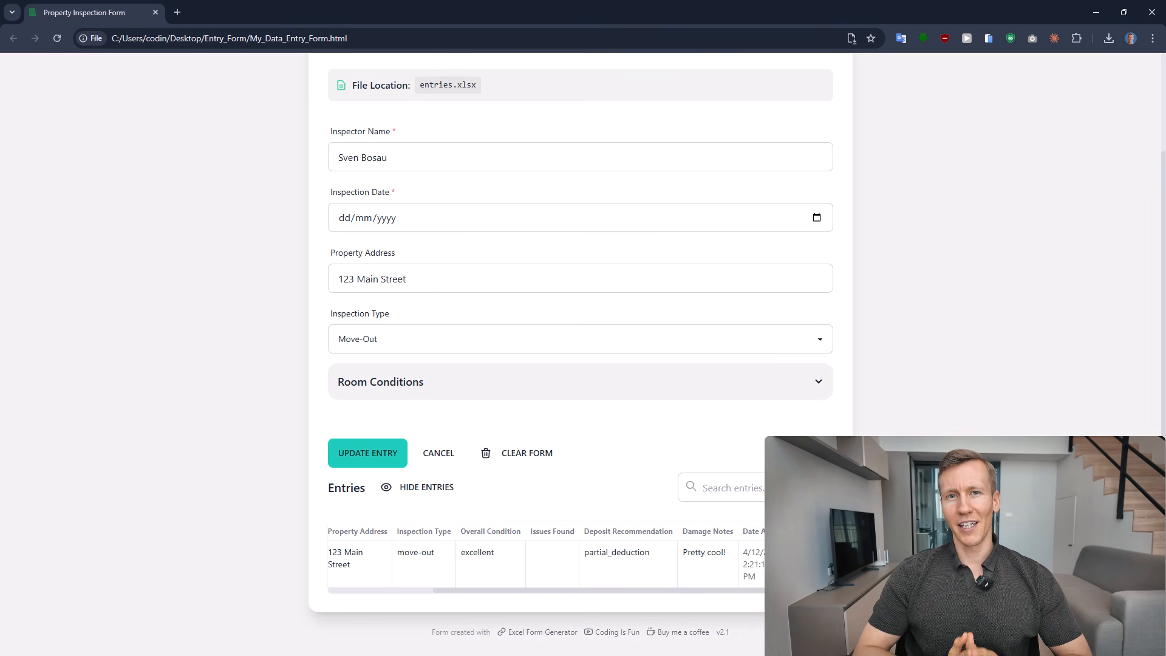
pyautogui.click(469, 349)
pyautogui.click(458, 361)
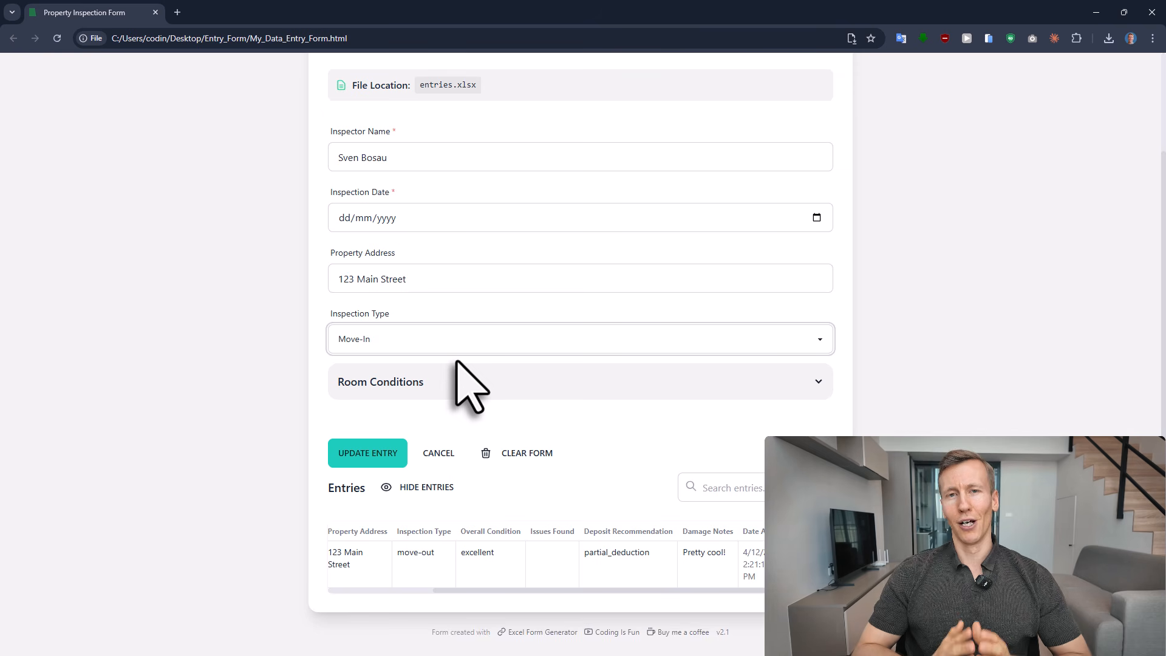
pyautogui.click(379, 452)
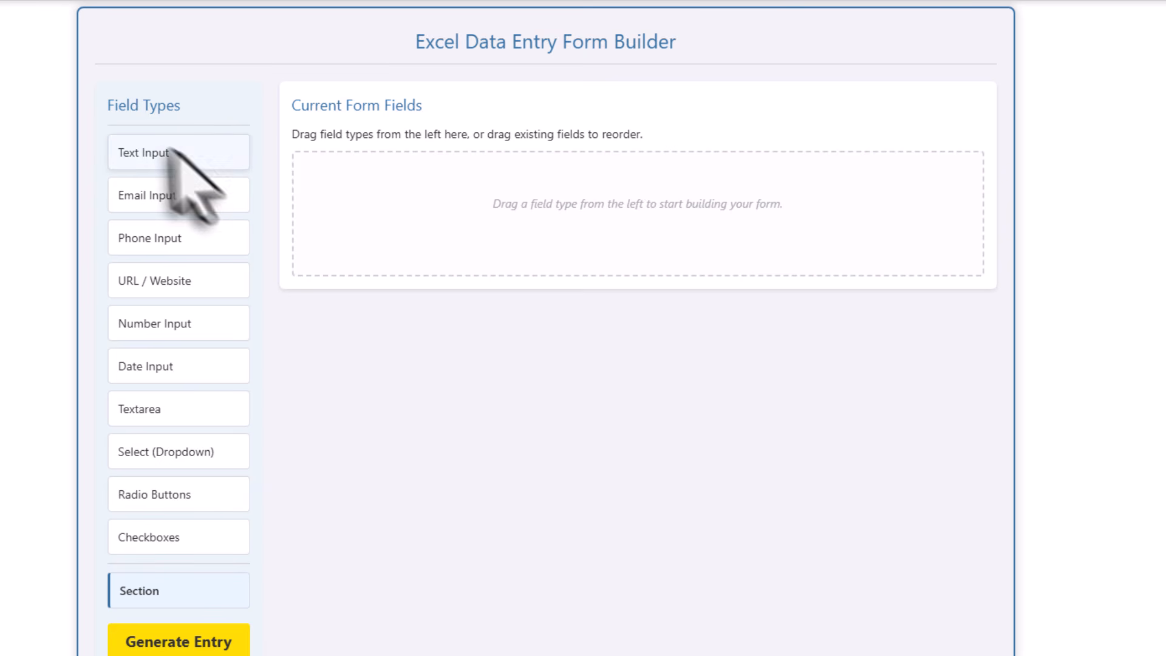
# Step: Add a required text input field labelled "Inspector Name" to the empty form and collapse it
pyautogui.moveTo(181, 159); pyautogui.dragTo(403, 186)
pyautogui.click(520, 185)
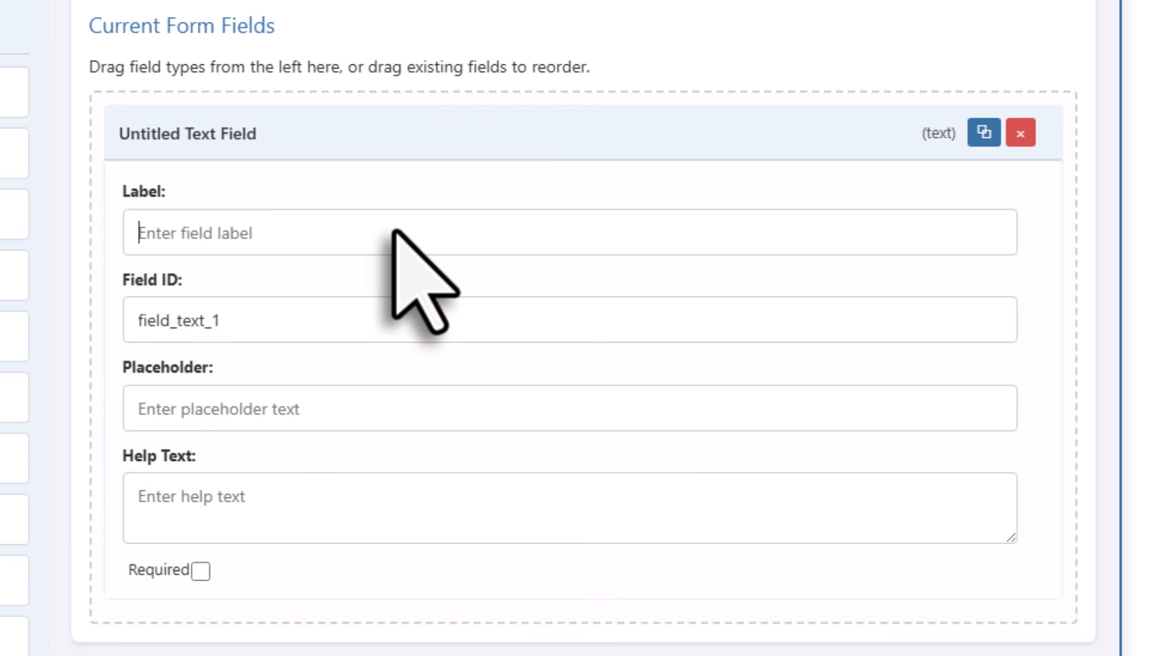
pyautogui.write('Inspector Name')
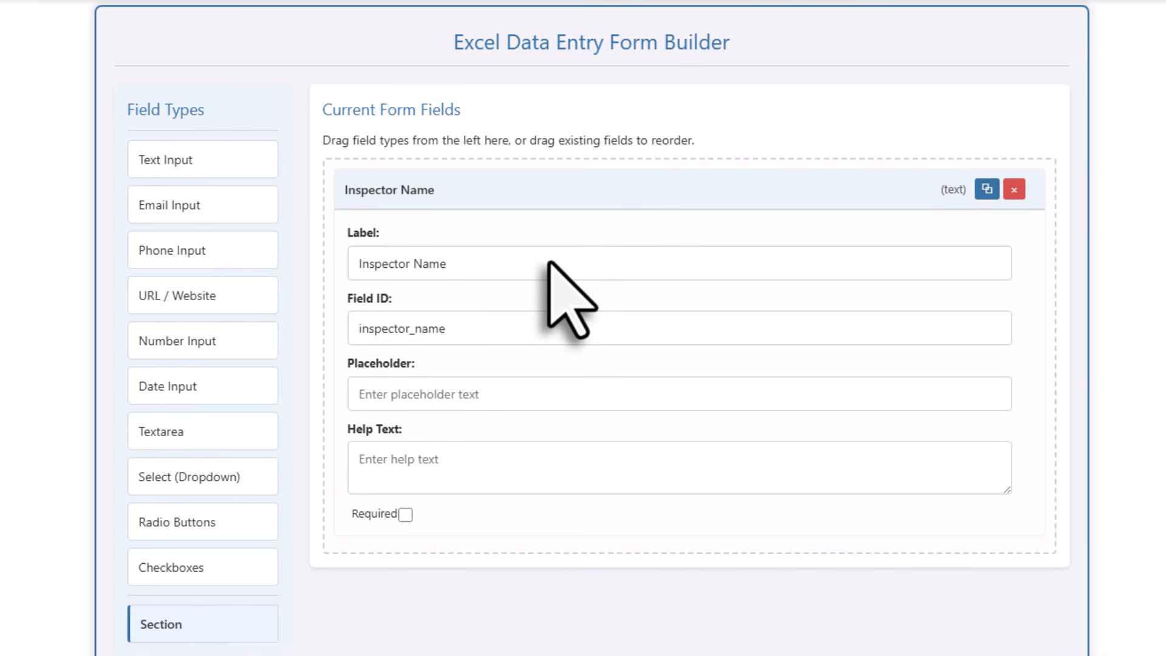
pyautogui.click(406, 516)
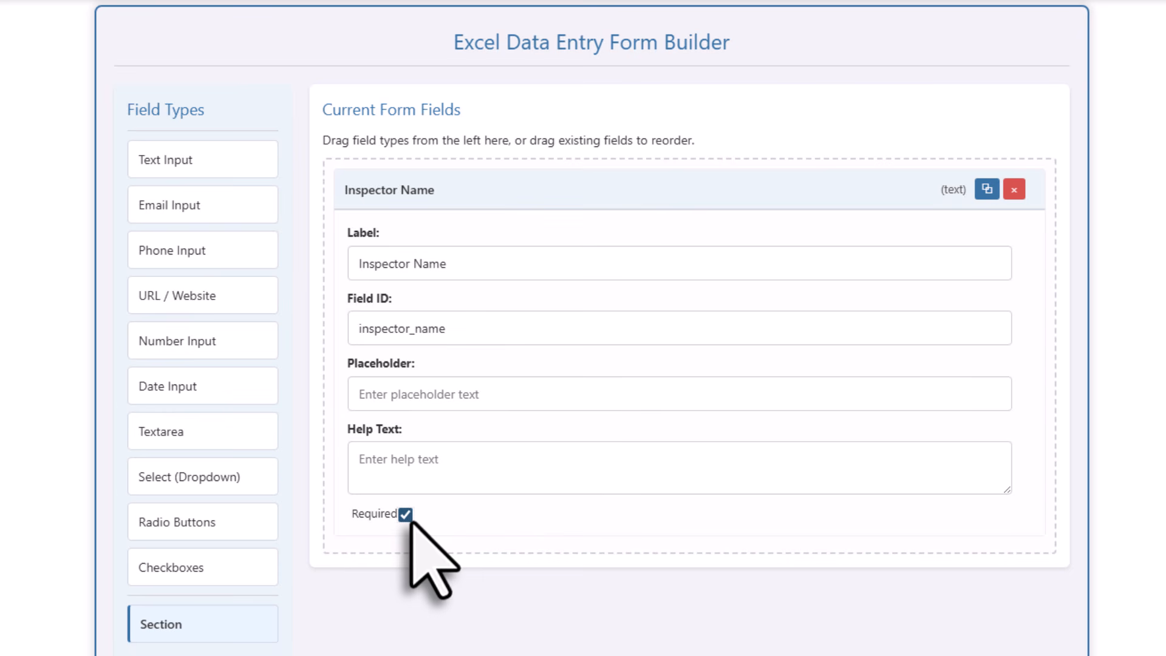
pyautogui.click(555, 199)
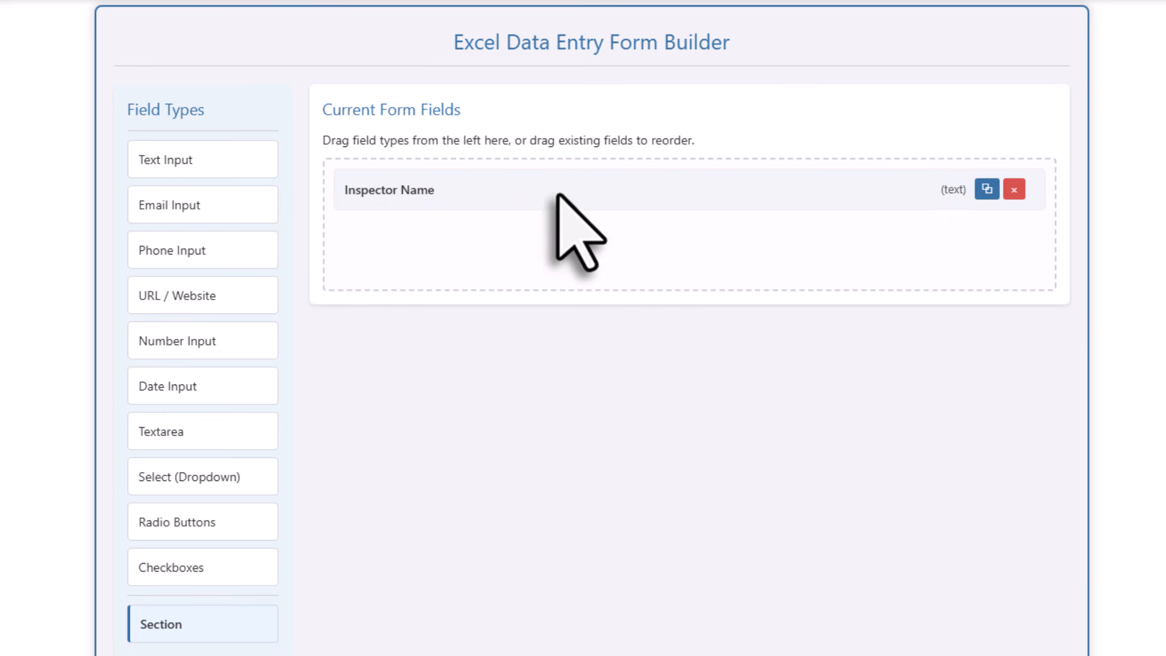
# Step: Add a date input field labelled "Inspection Date" below Inspector Name and make it required
pyautogui.moveTo(216, 374); pyautogui.dragTo(468, 239)
pyautogui.click(490, 242)
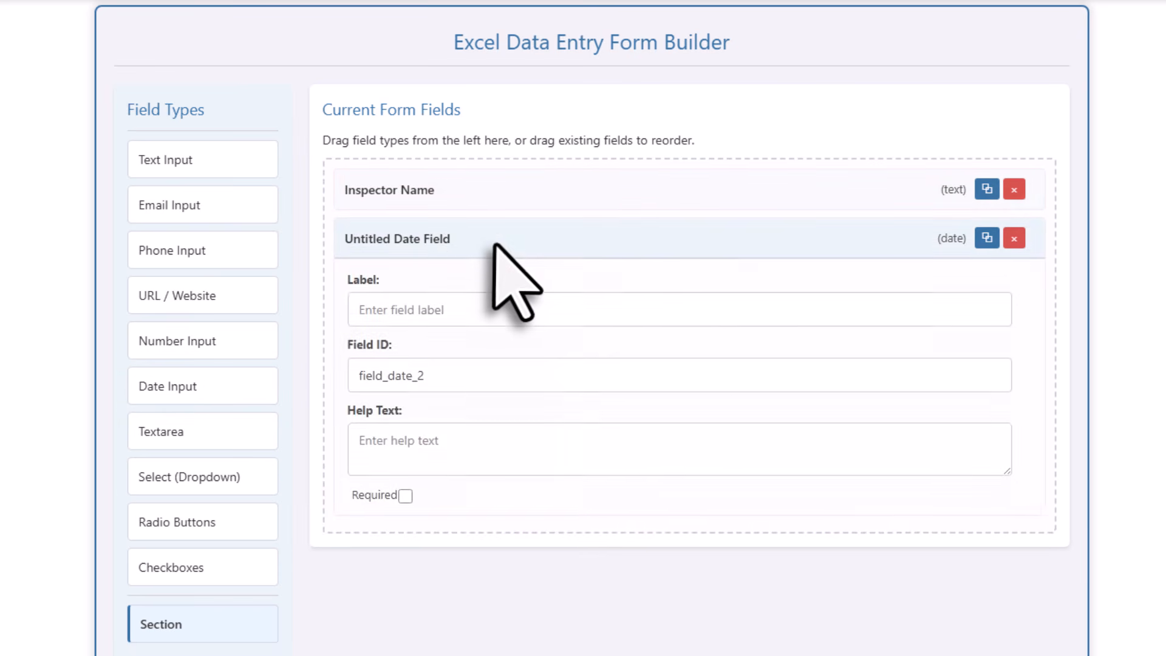
pyautogui.click(499, 311)
pyautogui.write('Inspection Date')
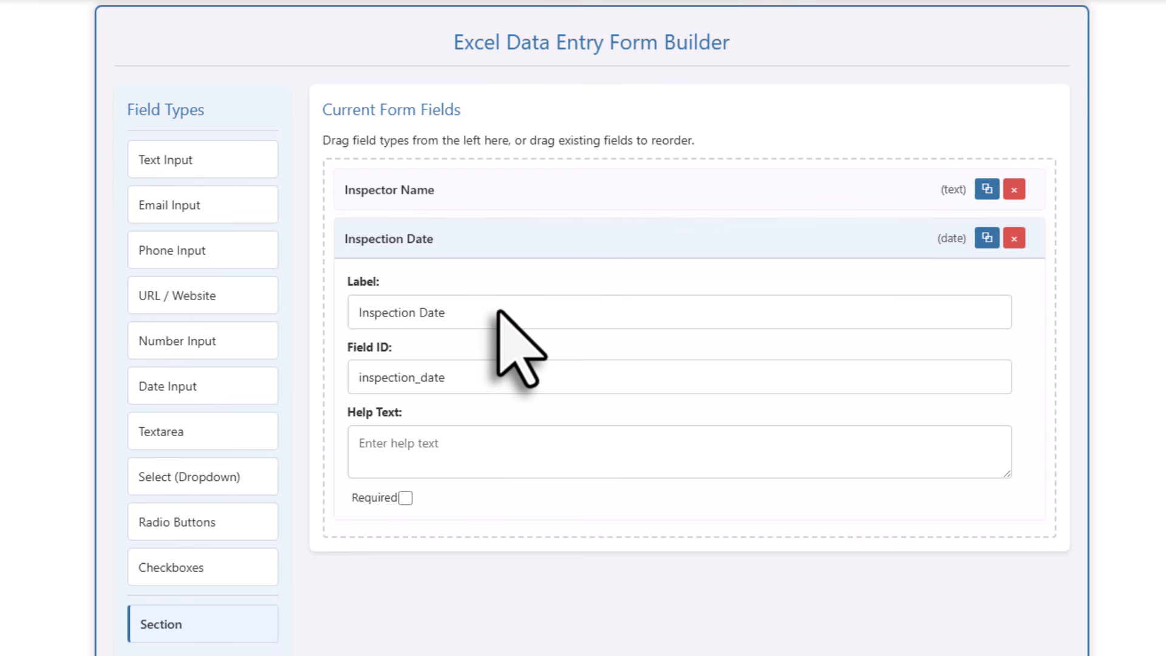
pyautogui.click(405, 498)
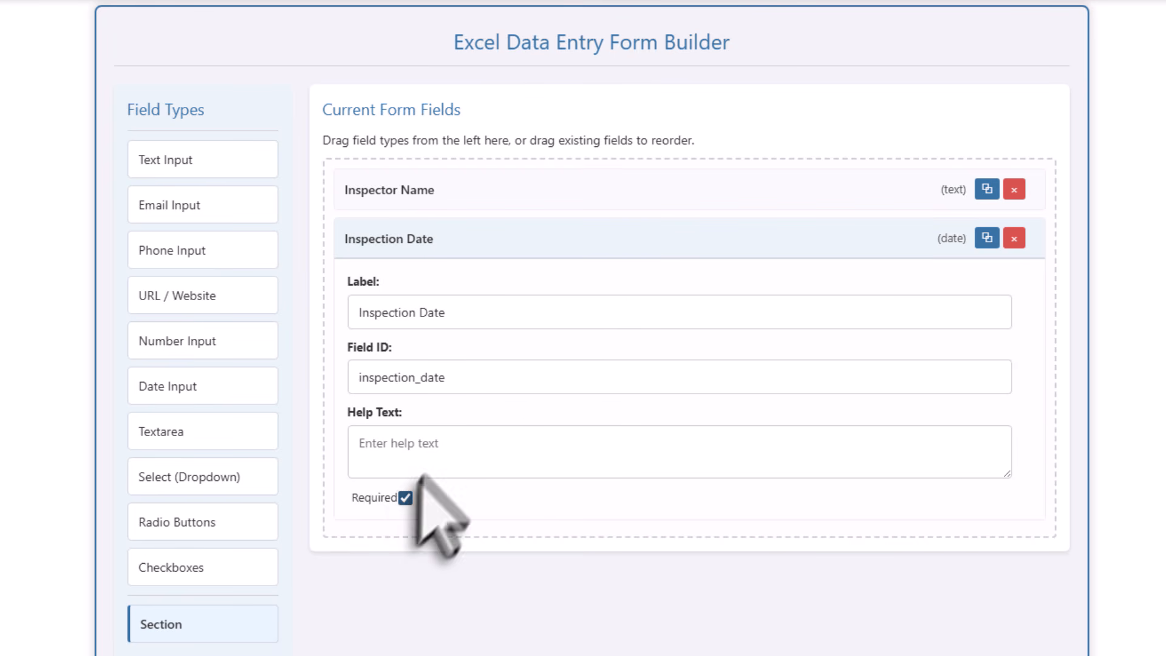
# Step: Add a text input field labelled "Property Address" with a sample address as placeholder, and collapse it
pyautogui.moveTo(176, 159); pyautogui.dragTo(604, 358)
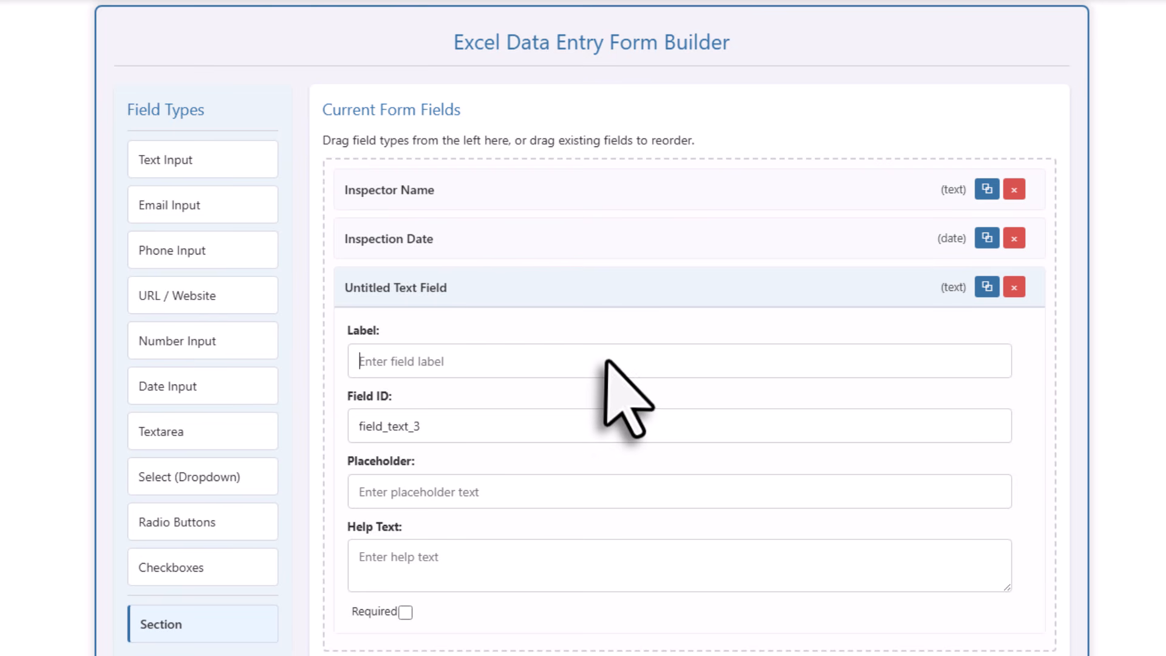
pyautogui.click(607, 361)
pyautogui.write('Property Address')
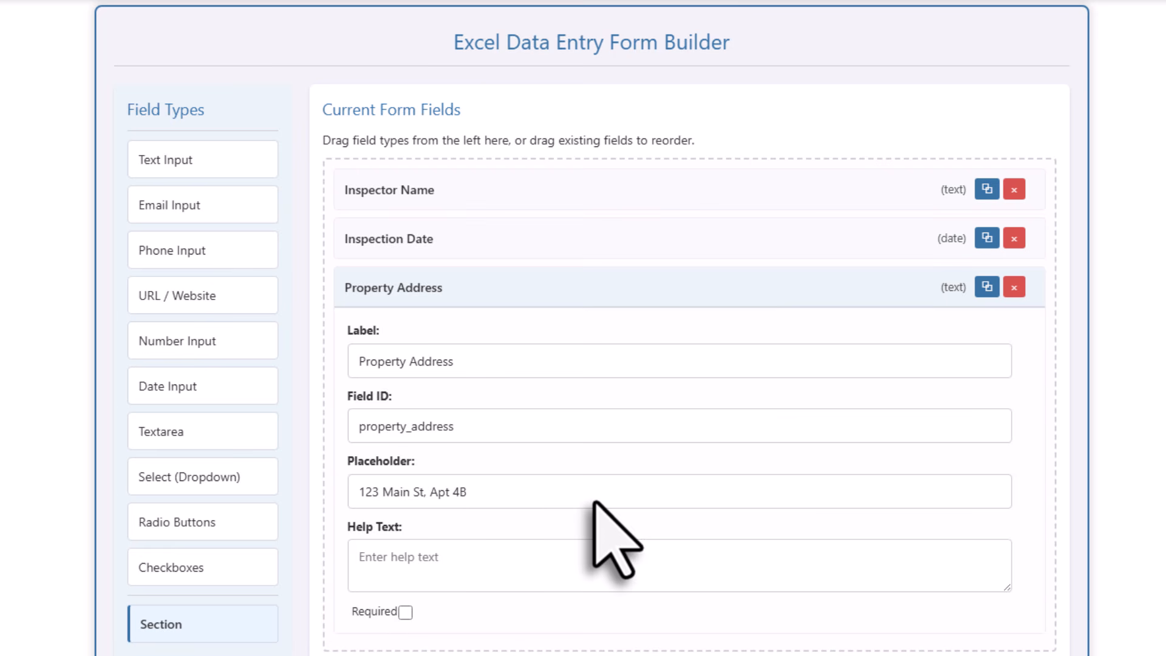
pyautogui.click(549, 290)
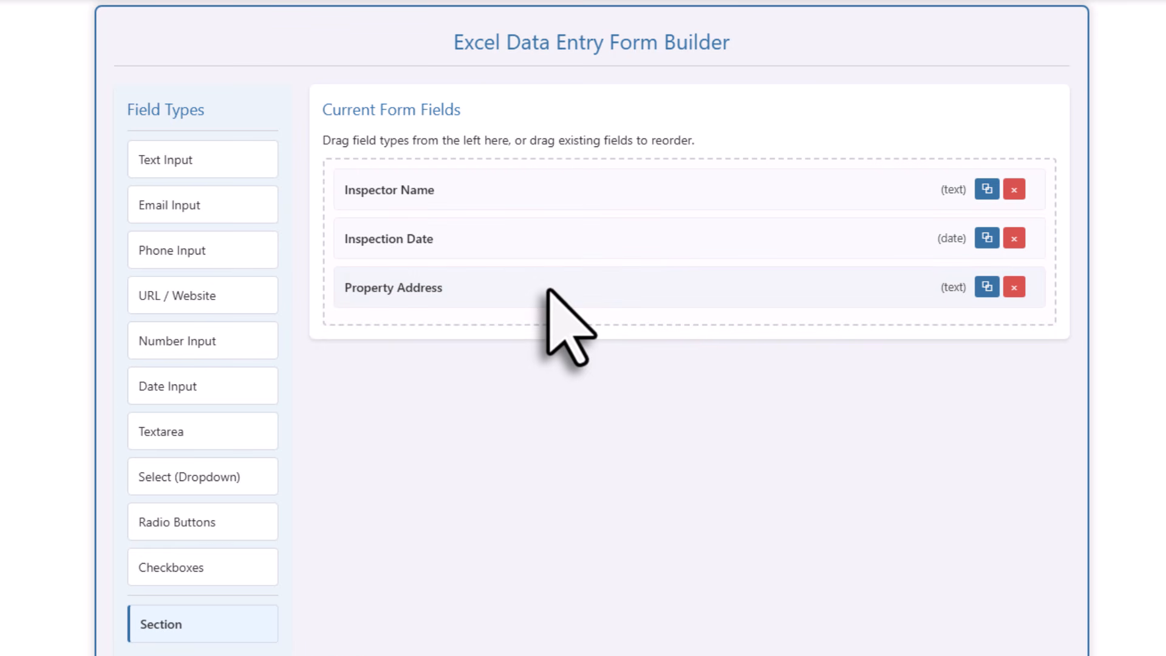
# Step: Add a dropdown field below Property Address and label it "Inspection Type"
pyautogui.moveTo(188, 474); pyautogui.dragTo(431, 320)
pyautogui.click(432, 323)
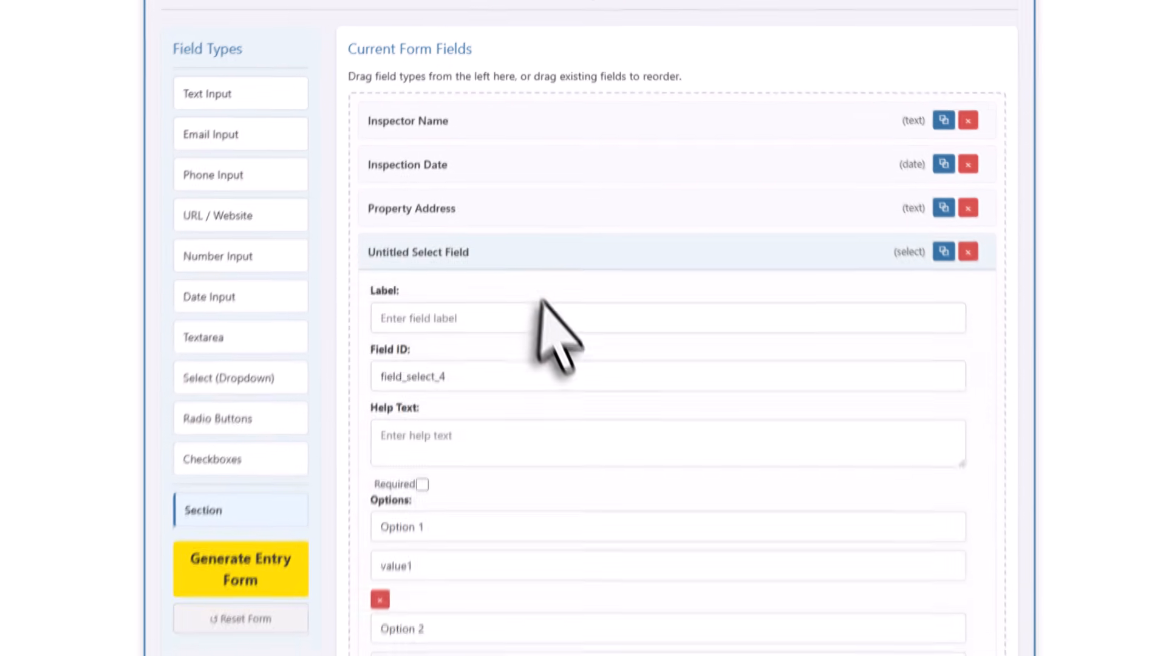
pyautogui.scroll(-4, 541, 300)
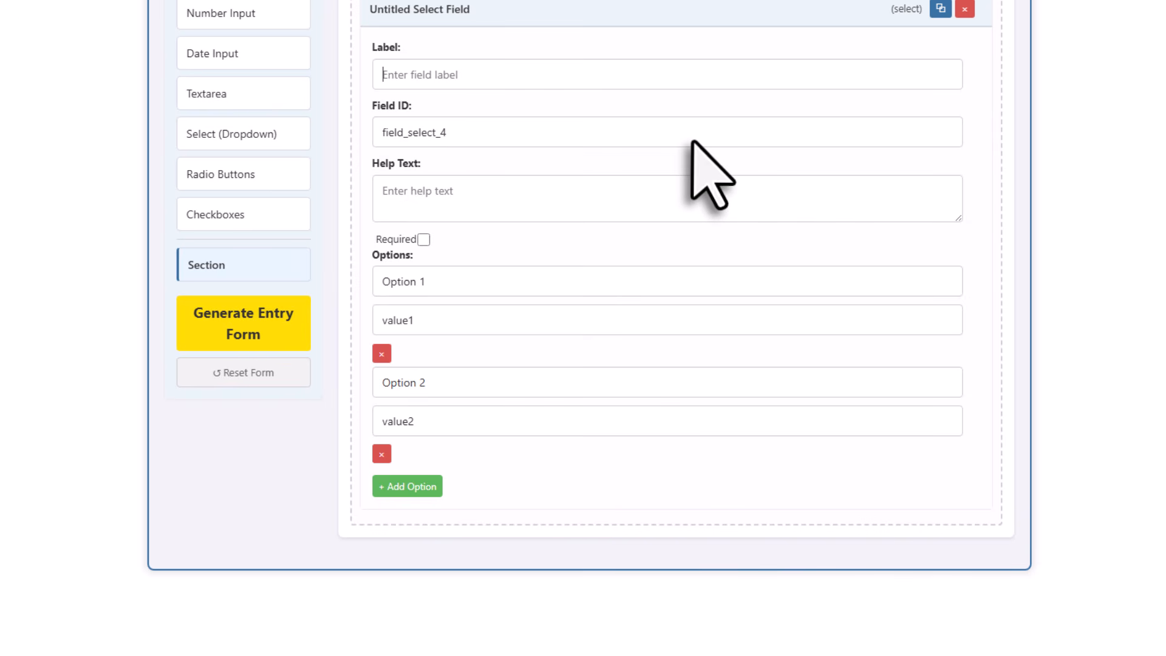
pyautogui.write('Inspection Type')
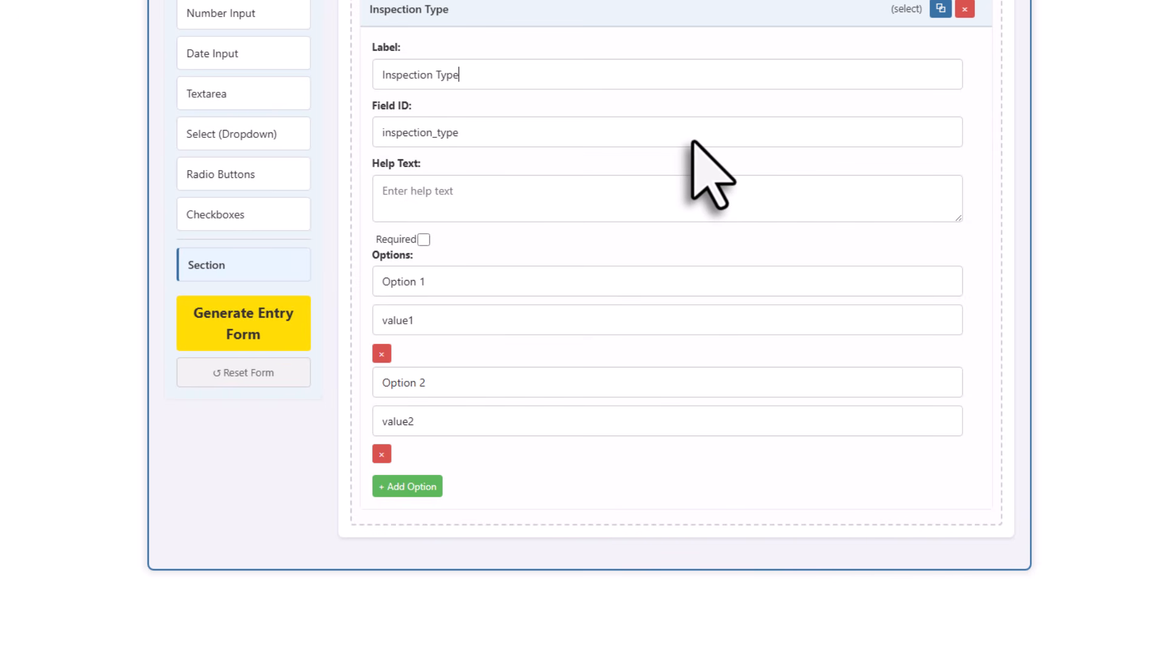
# Step: Rename the two default options of the Inspection Type dropdown to "Move-In" and "Move-Out"
pyautogui.click(538, 281)
pyautogui.press('BackSpace')
pyautogui.press('BackSpace')
pyautogui.press('BackSpace')
pyautogui.press('BackSpace')
pyautogui.press('BackSpace')
pyautogui.press('BackSpace')
pyautogui.press('BackSpace')
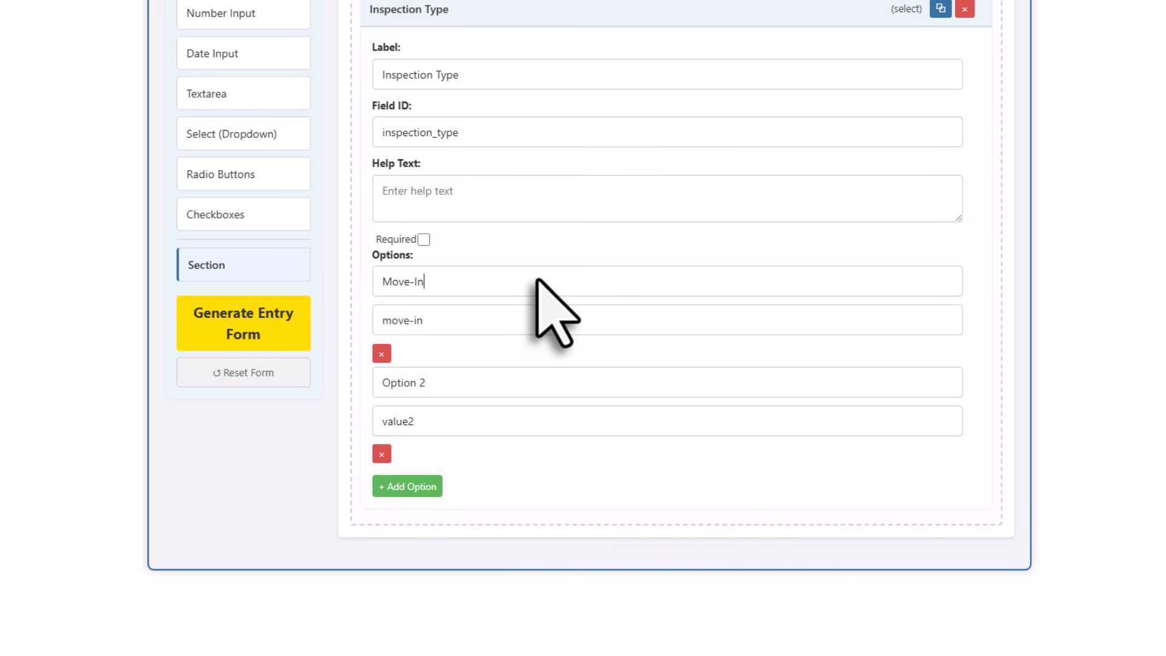
pyautogui.click(480, 387)
pyautogui.press('BackSpace')
pyautogui.press('BackSpace')
pyautogui.press('BackSpace')
pyautogui.press('BackSpace')
pyautogui.press('BackSpace')
pyautogui.press('BackSpace')
pyautogui.press('BackSpace')
pyautogui.press('BackSpace')
pyautogui.write('Move-Out')
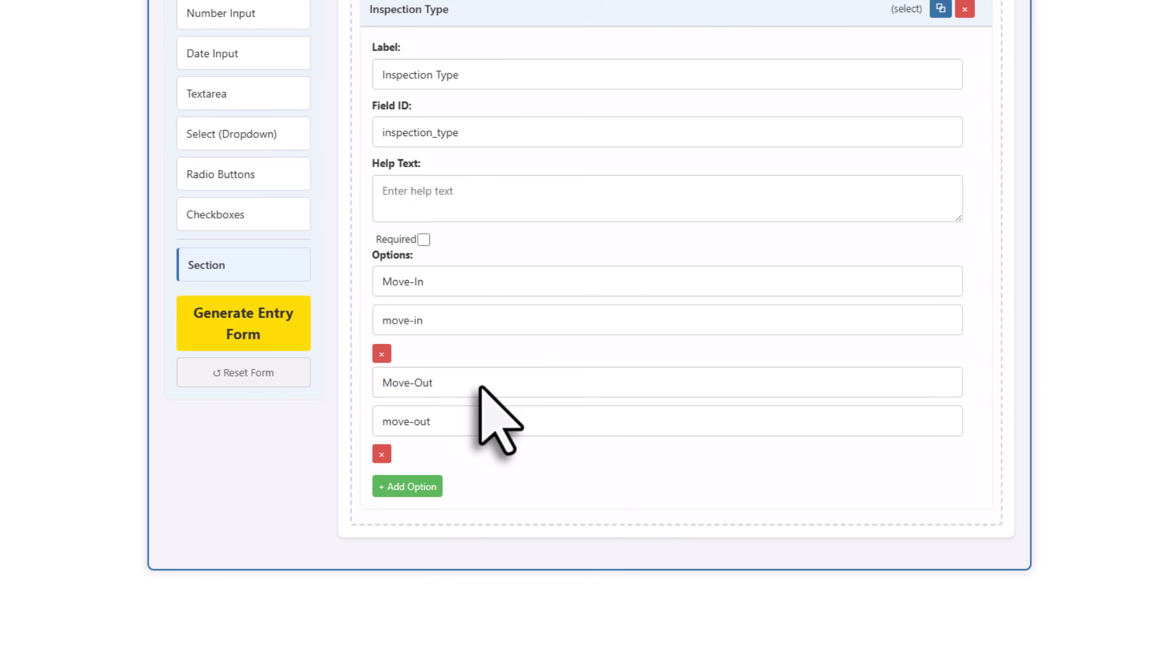
# Step: Add a third option named "Routine" to the Inspection Type dropdown and collapse the field
pyautogui.click(432, 490)
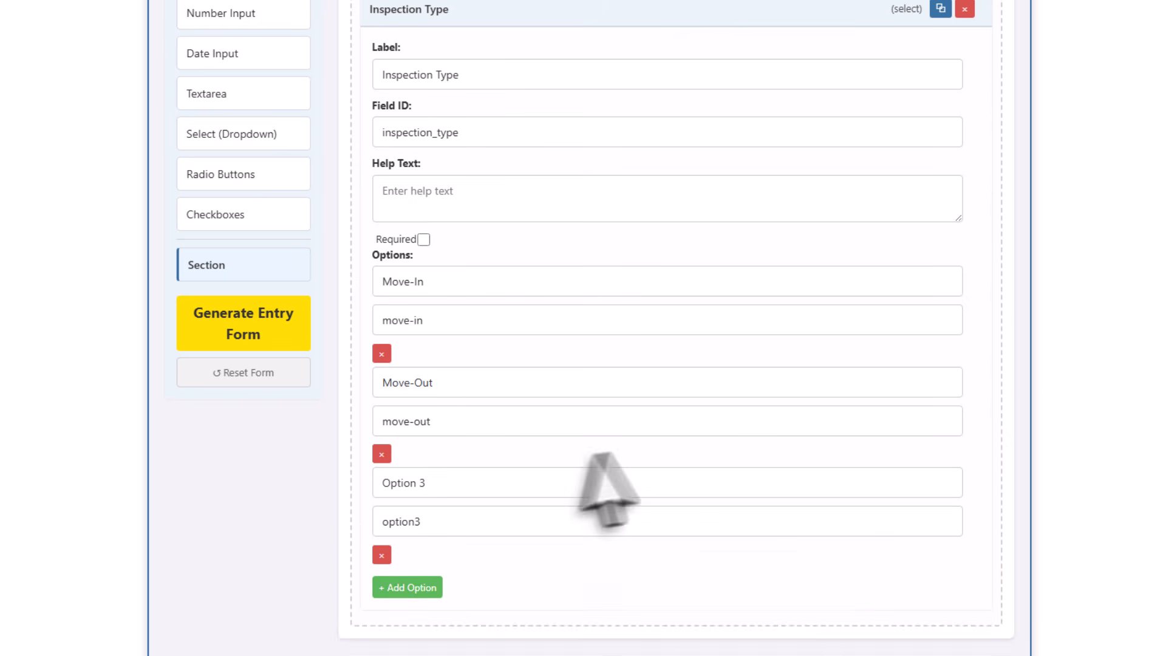
pyautogui.click(647, 484)
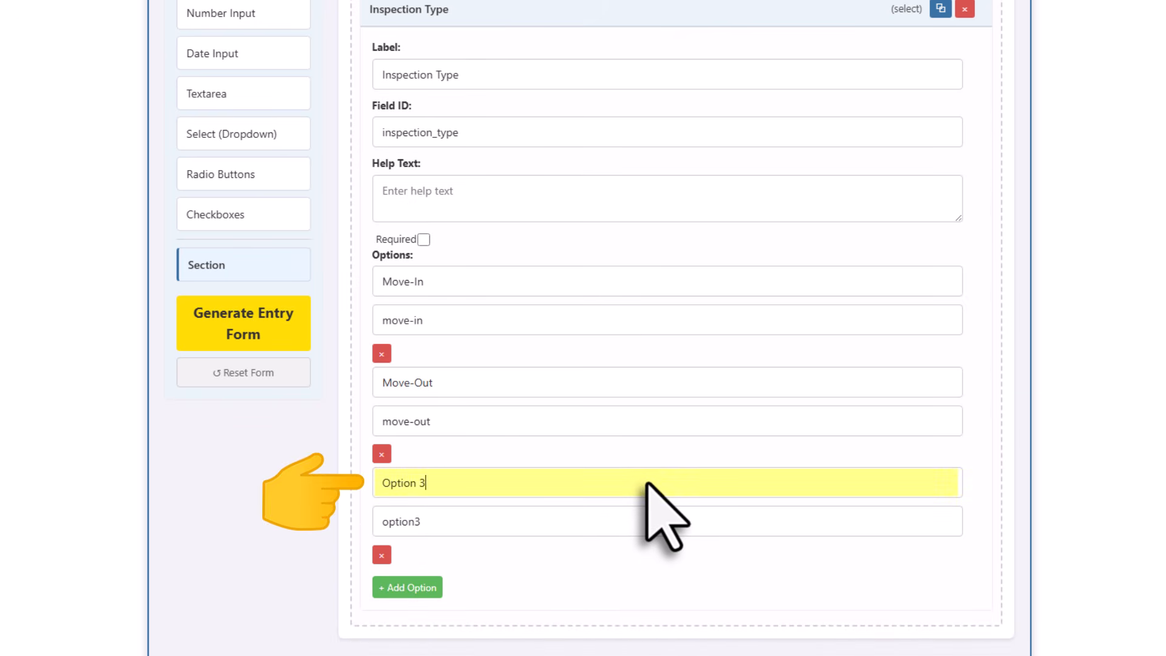
pyautogui.write('Route')
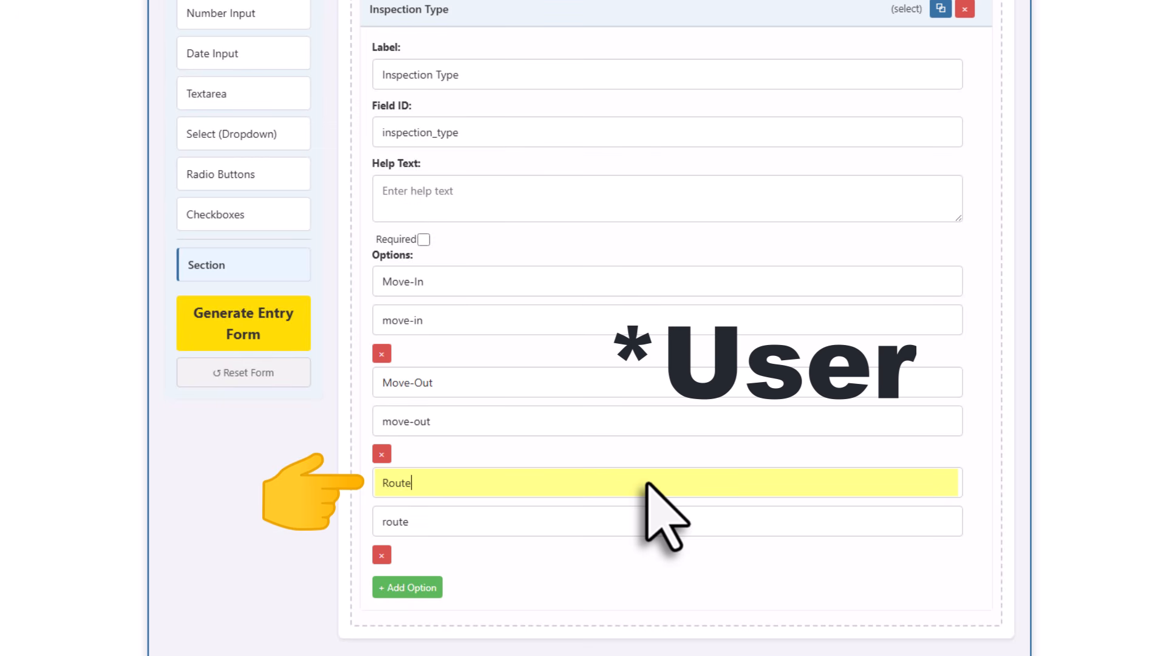
pyautogui.press('BackSpace')
pyautogui.write('ine')
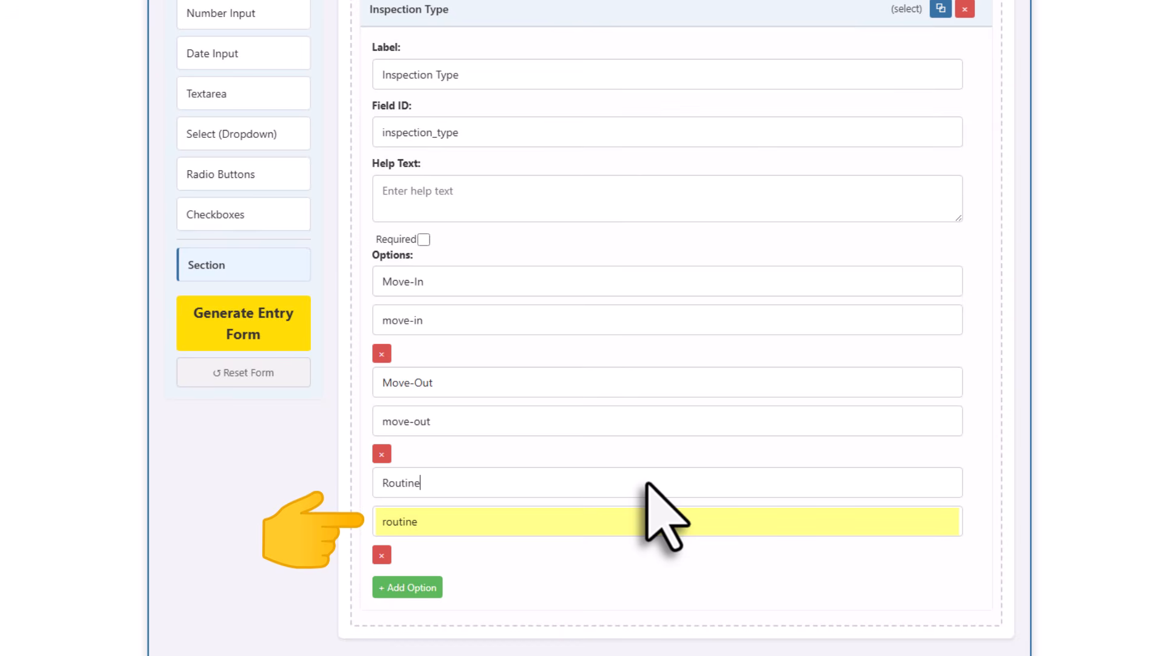
pyautogui.click(610, 9)
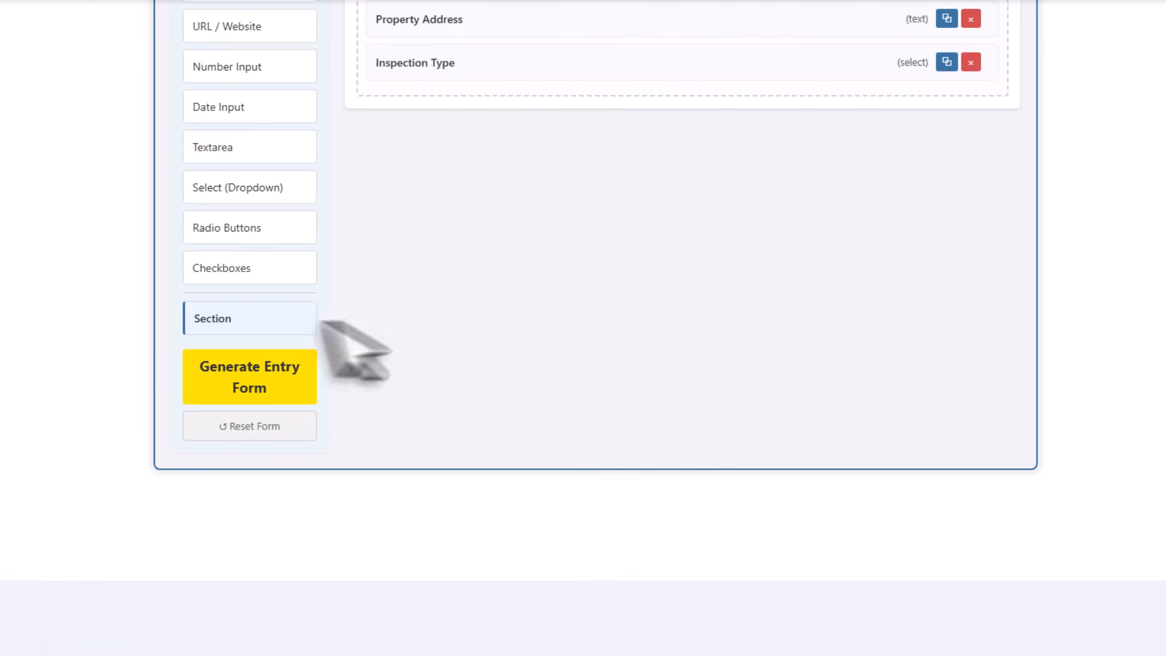
# Step: Add a section named "Room Conditions" below Inspection Type and turn off its opening by default
pyautogui.moveTo(314, 321); pyautogui.dragTo(517, 113)
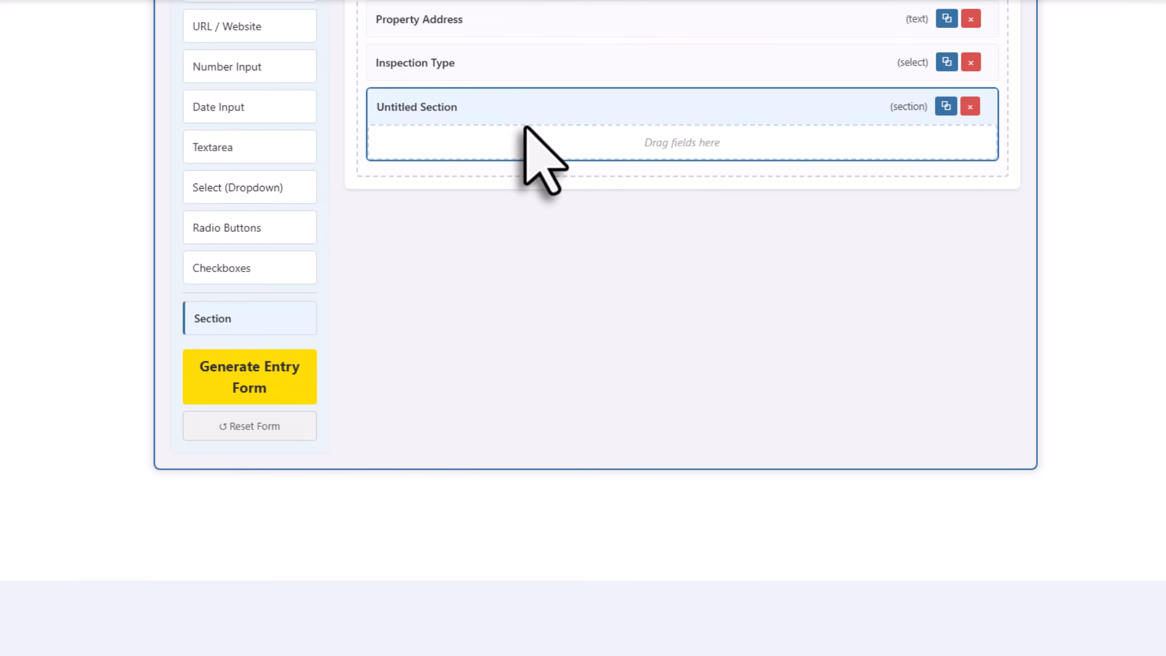
pyautogui.click(529, 111)
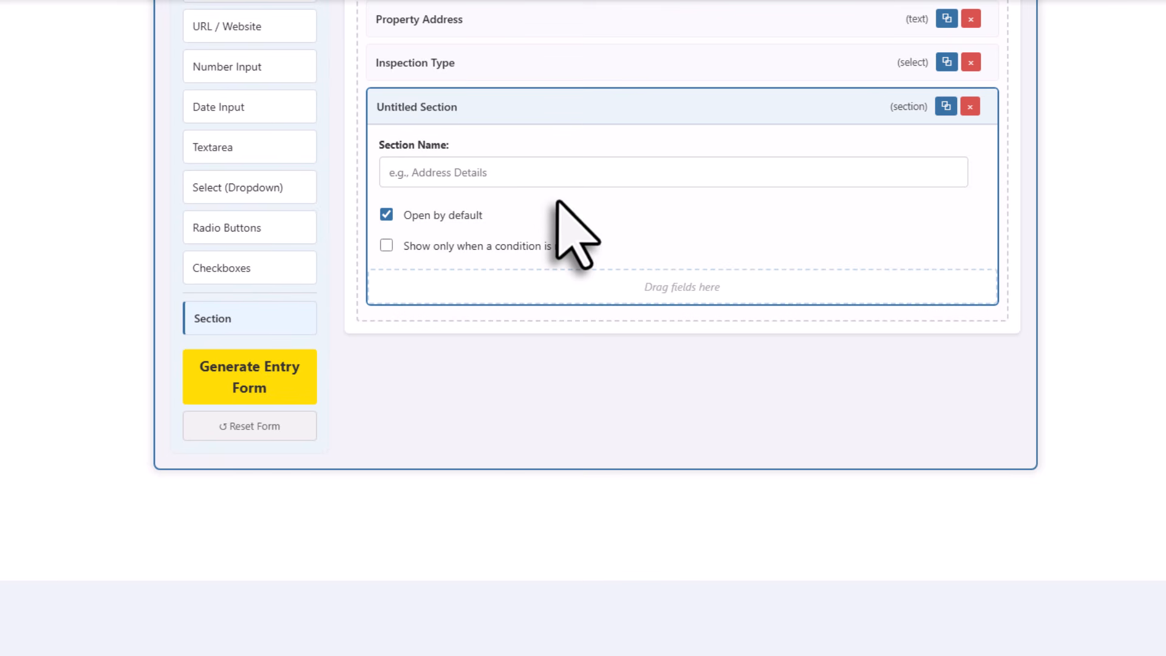
pyautogui.write('Room Conditions')
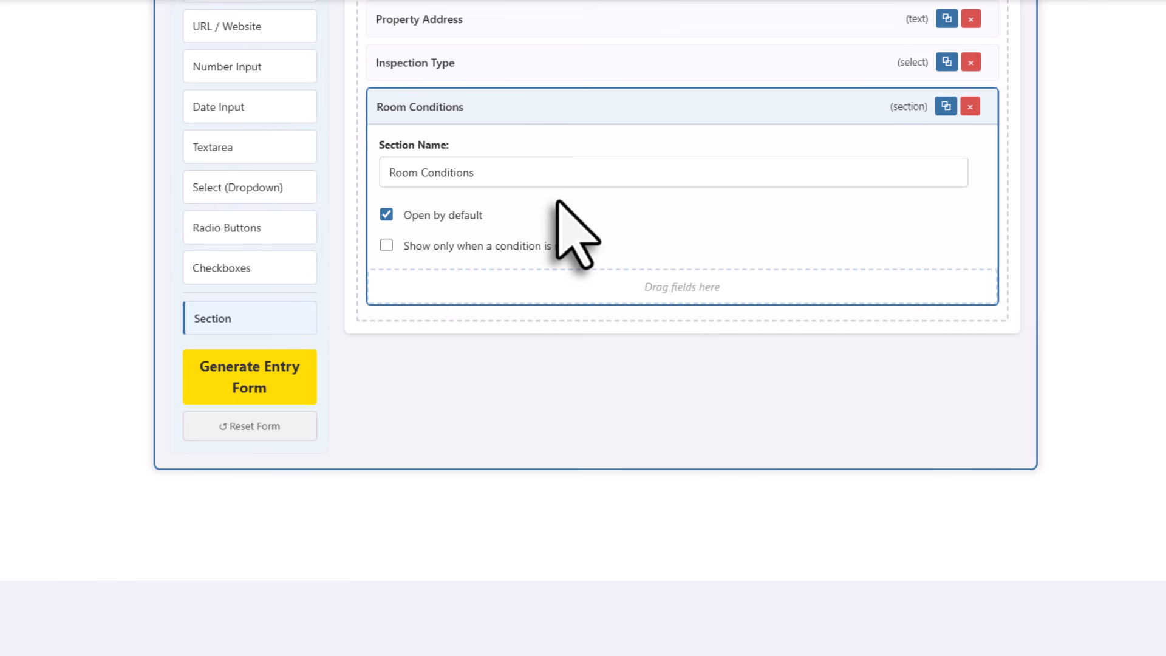
pyautogui.click(387, 214)
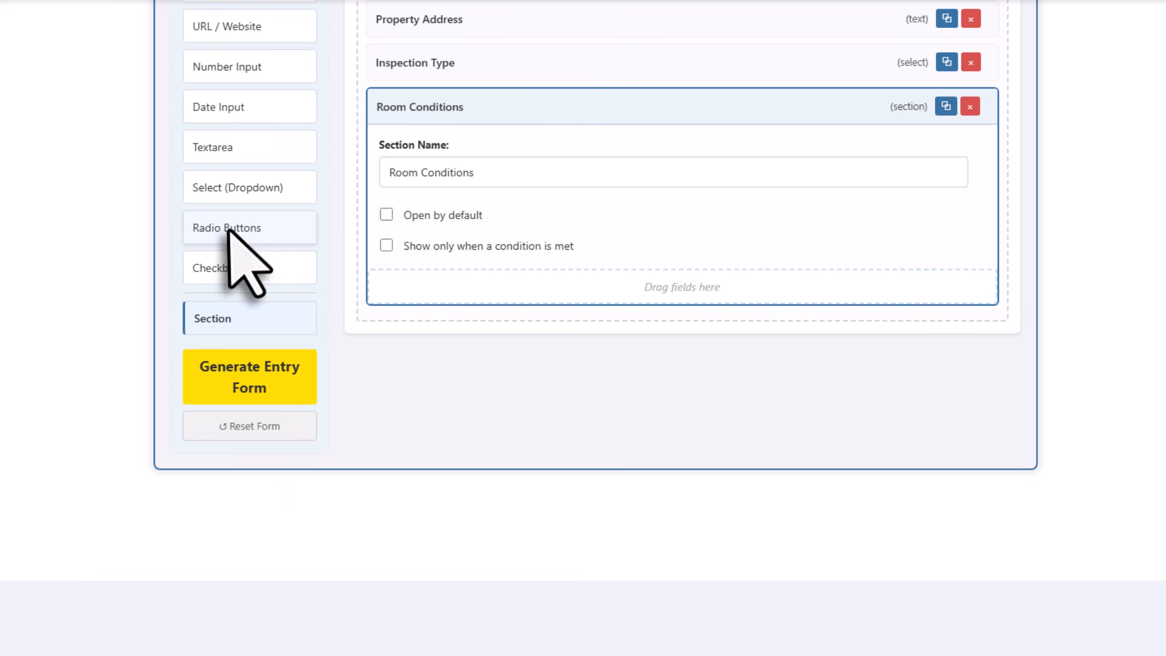
# Step: Add a radio buttons field inside the Room Conditions section and label it "Overall Conditions"
pyautogui.moveTo(229, 232); pyautogui.dragTo(544, 294)
pyautogui.click(556, 147)
pyautogui.write('Overall Conditions')
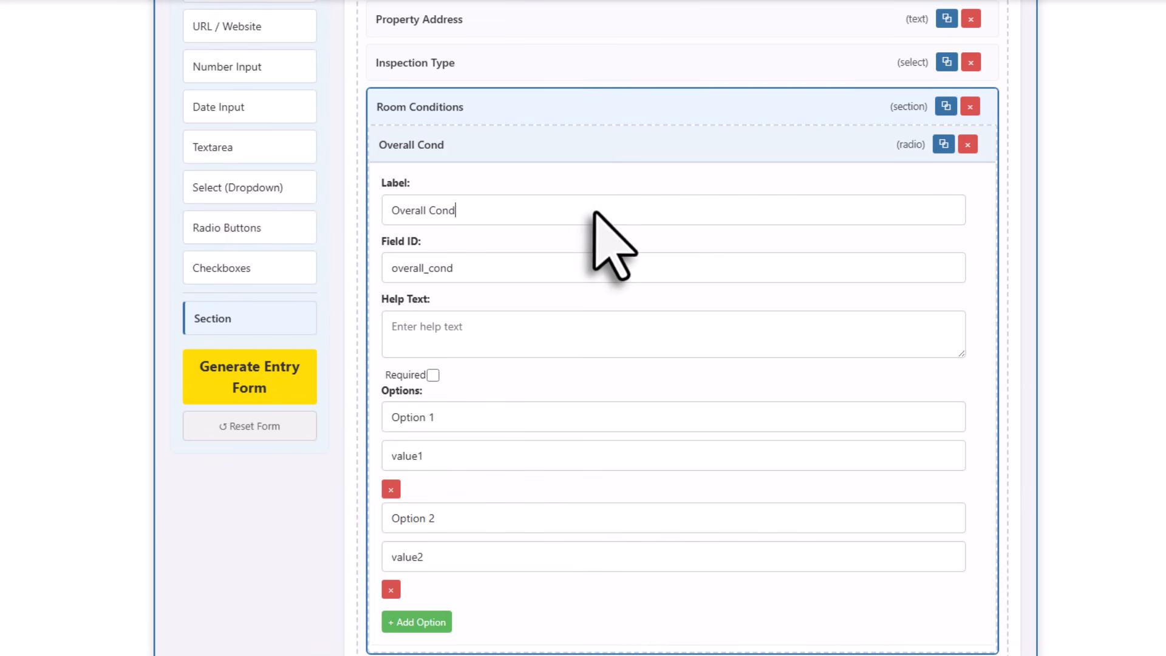
# Step: Rename the two default options of the Overall Conditions field to "Excellent" and "Good"
pyautogui.click(497, 418)
pyautogui.write('Excellent')
pyautogui.click(459, 521)
pyautogui.press('BackSpace')
pyautogui.press('BackSpace')
pyautogui.press('BackSpace')
pyautogui.press('BackSpace')
pyautogui.press('BackSpace')
pyautogui.press('BackSpace')
pyautogui.press('BackSpace')
pyautogui.press('BackSpace')
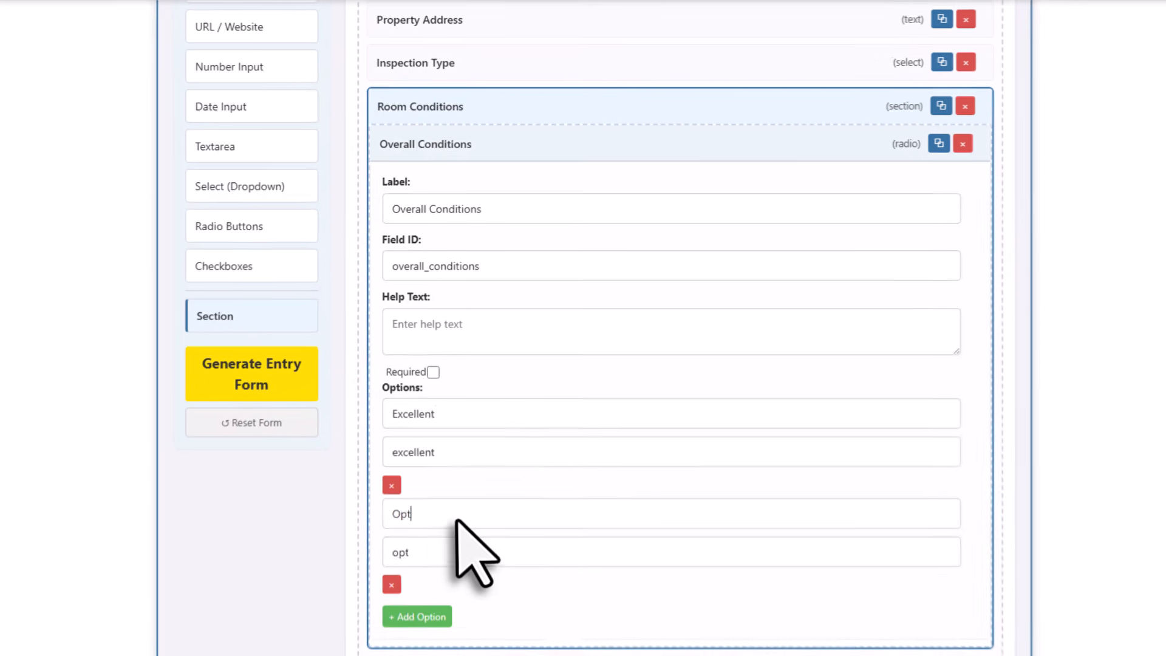
pyautogui.write('Good')
# Step: Add two more options named "Fair" and "Poor" to the Overall Conditions field and collapse it
pyautogui.click(436, 542)
pyautogui.click(438, 560)
pyautogui.click(512, 463)
pyautogui.press('BackSpace')
pyautogui.press('BackSpace')
pyautogui.press('BackSpace')
pyautogui.press('BackSpace')
pyautogui.press('BackSpace')
pyautogui.press('BackSpace')
pyautogui.press('BackSpace')
pyautogui.press('BackSpace')
pyautogui.write('Fair')
pyautogui.click(481, 524)
pyautogui.press('BackSpace')
pyautogui.press('BackSpace')
pyautogui.press('BackSpace')
pyautogui.press('BackSpace')
pyautogui.press('BackSpace')
pyautogui.press('BackSpace')
pyautogui.press('BackSpace')
pyautogui.press('BackSpace')
pyautogui.write('P')
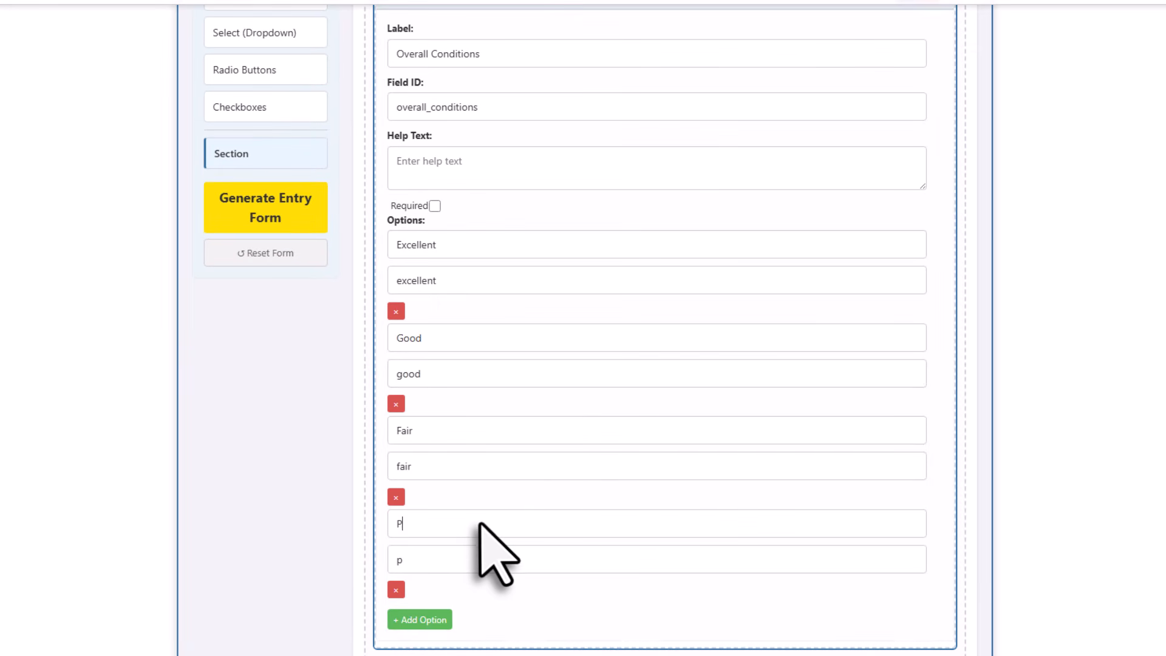
pyautogui.write('oor')
pyautogui.scroll(3, 483, 426)
pyautogui.click(491, 214)
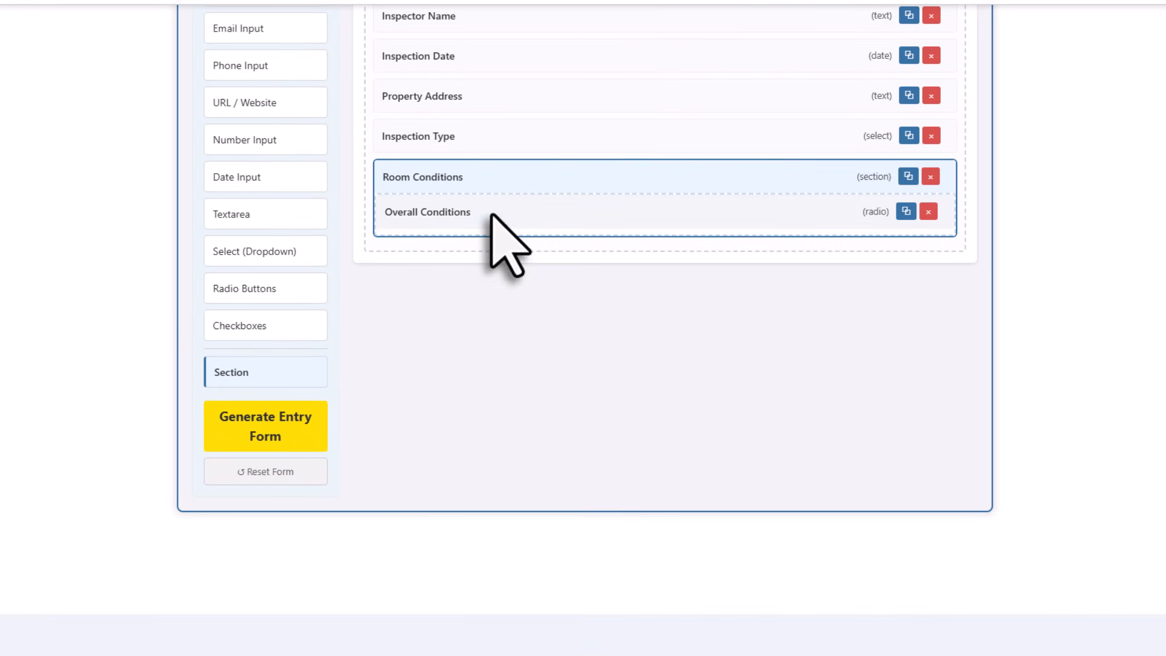
# Step: Add a checkboxes field below Overall Conditions in the Room Conditions section and label it "Issues Found"
pyautogui.moveTo(260, 326); pyautogui.dragTo(472, 250)
pyautogui.click(565, 253)
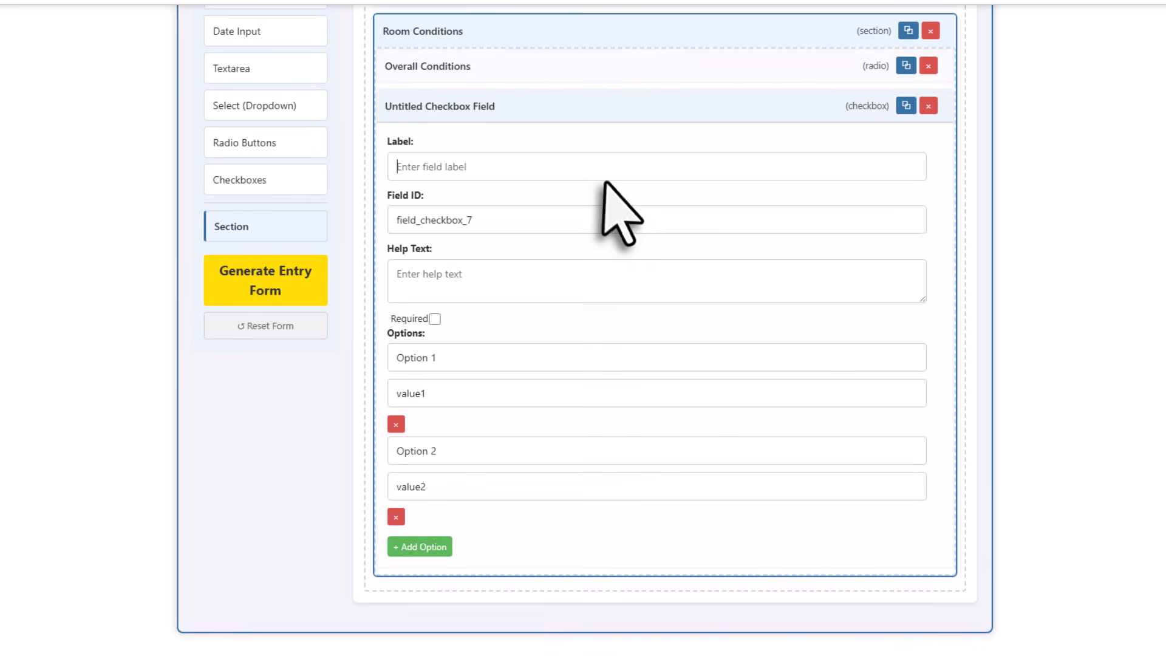
pyautogui.write('Issues Found')
# Step: Rename the two default options of the Issues Found field to "Water Damage" and "Mold"
pyautogui.click(461, 353)
pyautogui.press('BackSpace')
pyautogui.press('BackSpace')
pyautogui.press('BackSpace')
pyautogui.press('BackSpace')
pyautogui.press('BackSpace')
pyautogui.press('BackSpace')
pyautogui.press('BackSpace')
pyautogui.press('BackSpace')
pyautogui.write('Water Damage')
pyautogui.click(450, 459)
pyautogui.press('BackSpace')
pyautogui.press('BackSpace')
pyautogui.press('BackSpace')
pyautogui.press('BackSpace')
pyautogui.press('BackSpace')
pyautogui.press('BackSpace')
pyautogui.press('BackSpace')
pyautogui.press('BackSpace')
pyautogui.write('Mold')
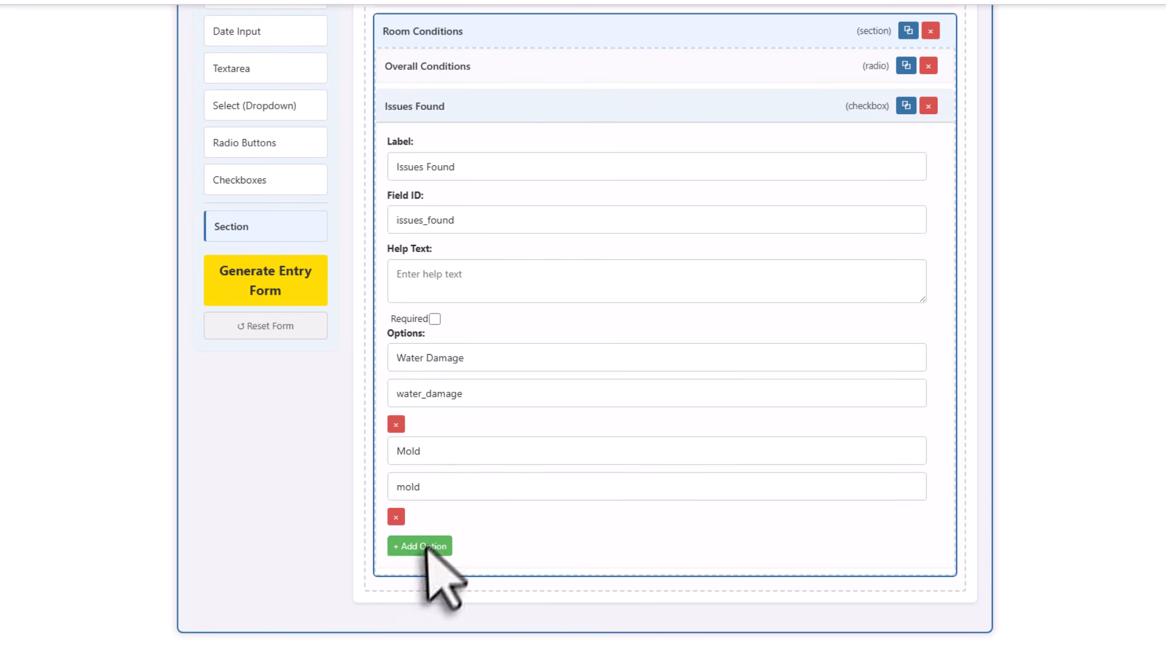
# Step: Add two more options named "Broken Fixtures" and "Paint Damage" to the Issues Found field and collapse it
pyautogui.click(427, 549)
pyautogui.click(427, 637)
pyautogui.click(499, 474)
pyautogui.press('BackSpace')
pyautogui.press('BackSpace')
pyautogui.press('BackSpace')
pyautogui.press('BackSpace')
pyautogui.press('BackSpace')
pyautogui.press('BackSpace')
pyautogui.press('BackSpace')
pyautogui.press('BackSpace')
pyautogui.write('Broken Fixtures')
pyautogui.click(492, 563)
pyautogui.press('BackSpace')
pyautogui.press('BackSpace')
pyautogui.press('BackSpace')
pyautogui.press('BackSpace')
pyautogui.press('BackSpace')
pyautogui.press('BackSpace')
pyautogui.press('BackSpace')
pyautogui.press('BackSpace')
pyautogui.write('Paint ')
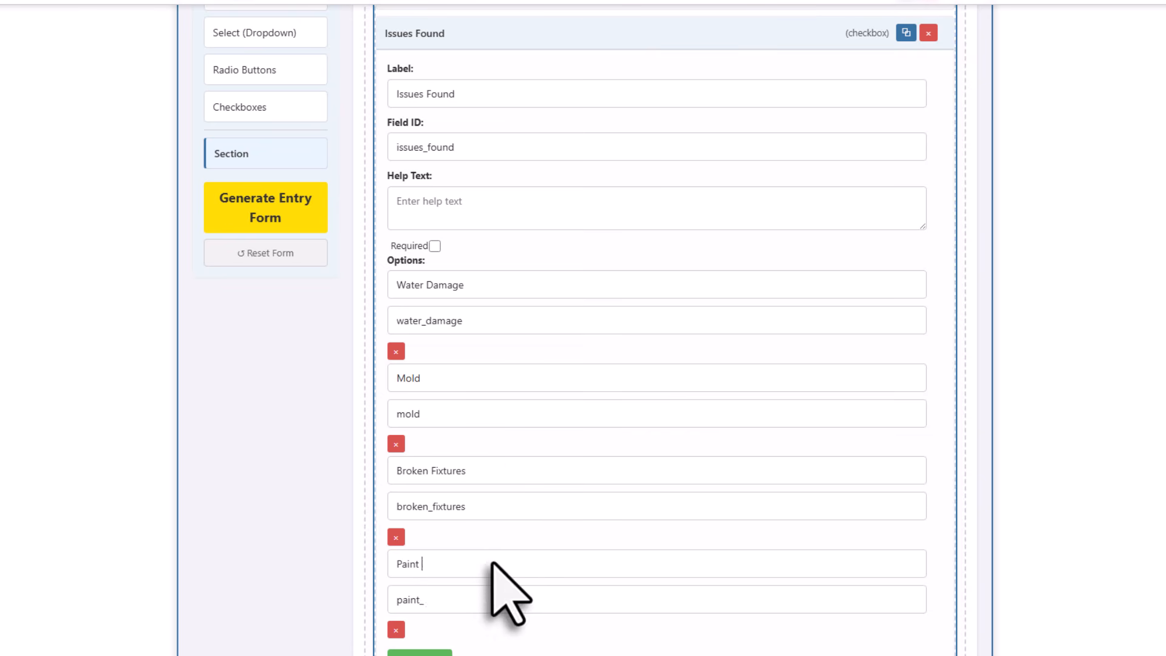
pyautogui.write('Damage')
pyautogui.scroll(3, 533, 559)
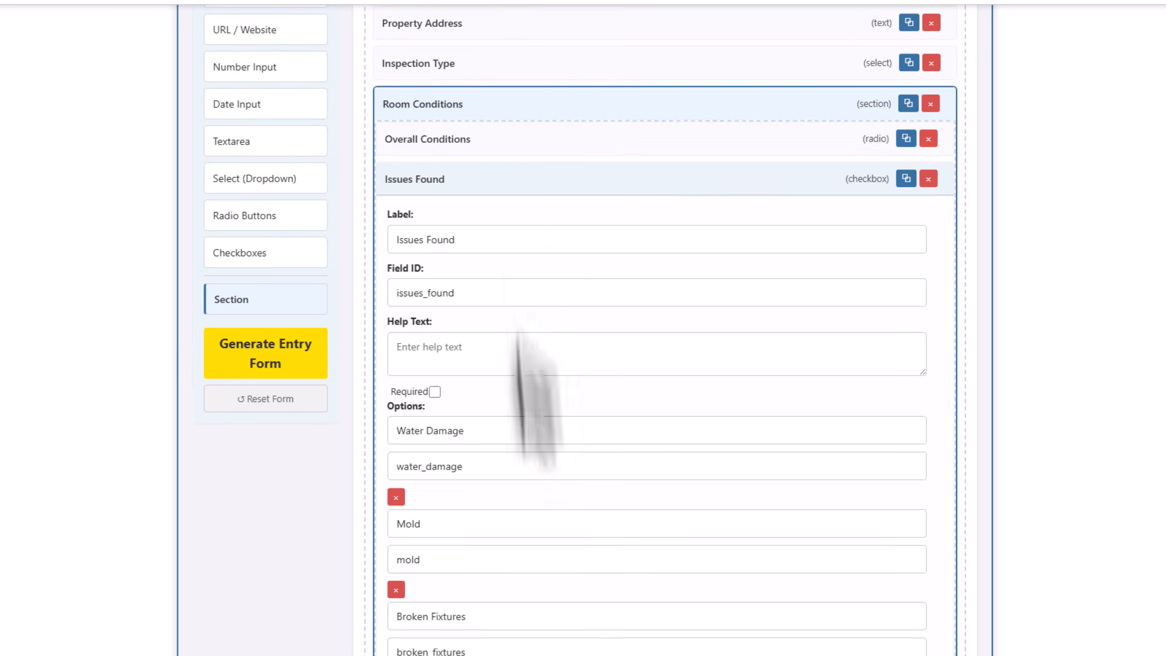
pyautogui.click(529, 182)
# Step: Add a section named "Move-Out Assessment" below Room Conditions and turn off its opening by default
pyautogui.moveTo(267, 298); pyautogui.dragTo(454, 235)
pyautogui.click(571, 229)
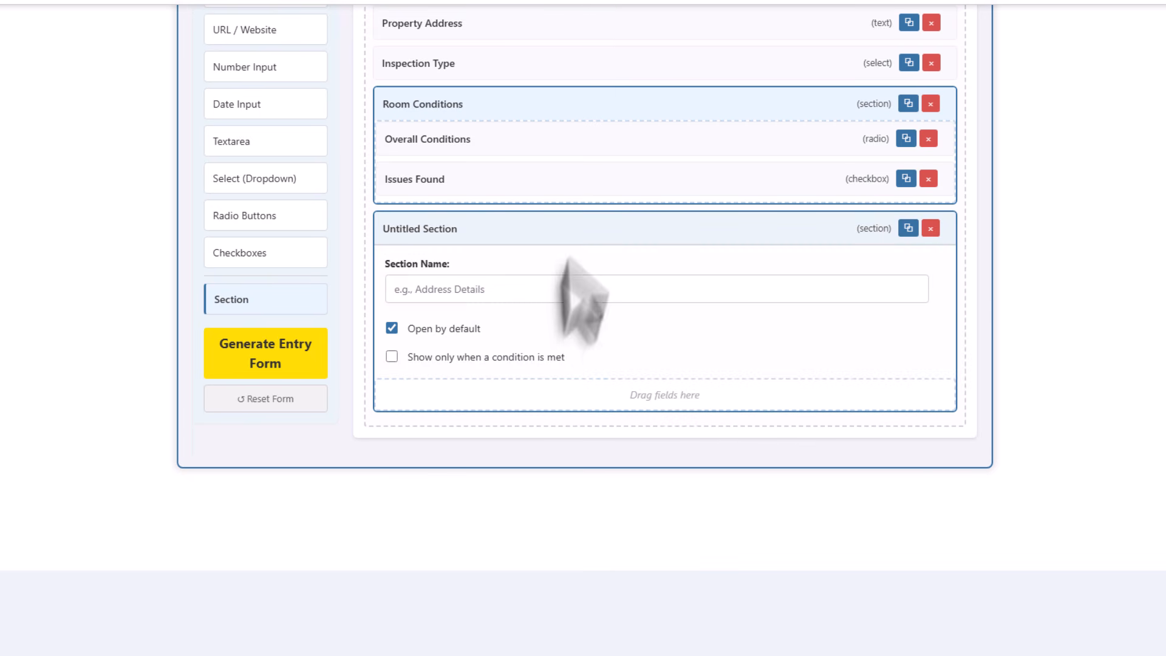
pyautogui.write('Move-Out Assessment')
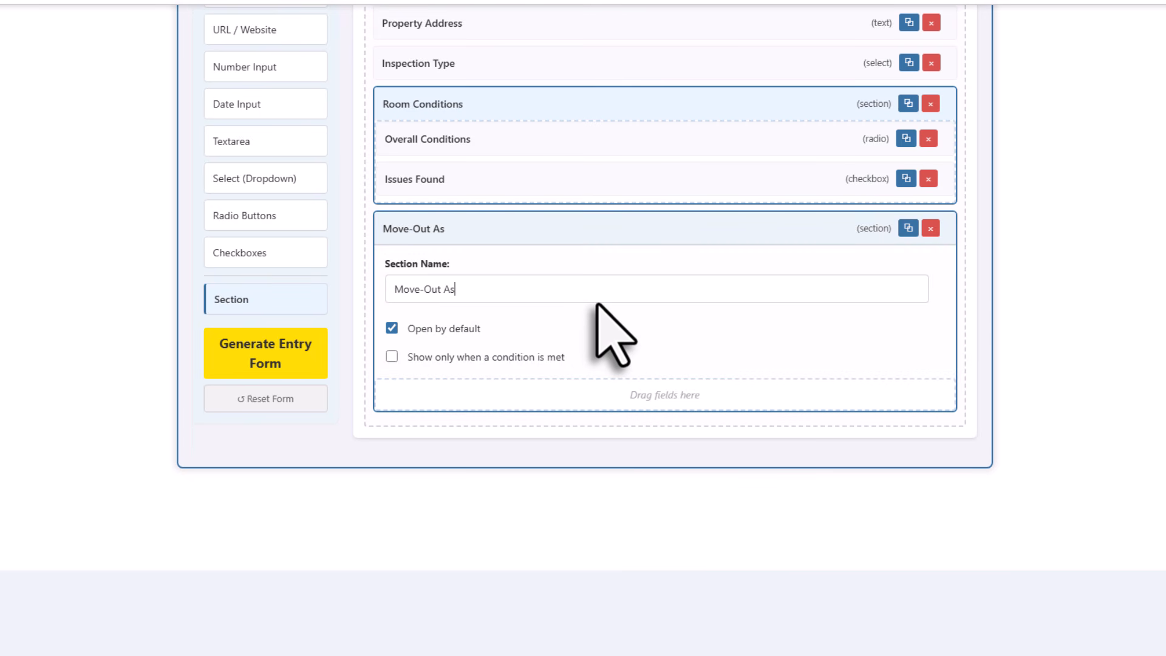
pyautogui.click(392, 329)
# Step: Make the Move-Out Assessment section conditional on the Inspection Type field, with the condition "equals"
pyautogui.click(392, 357)
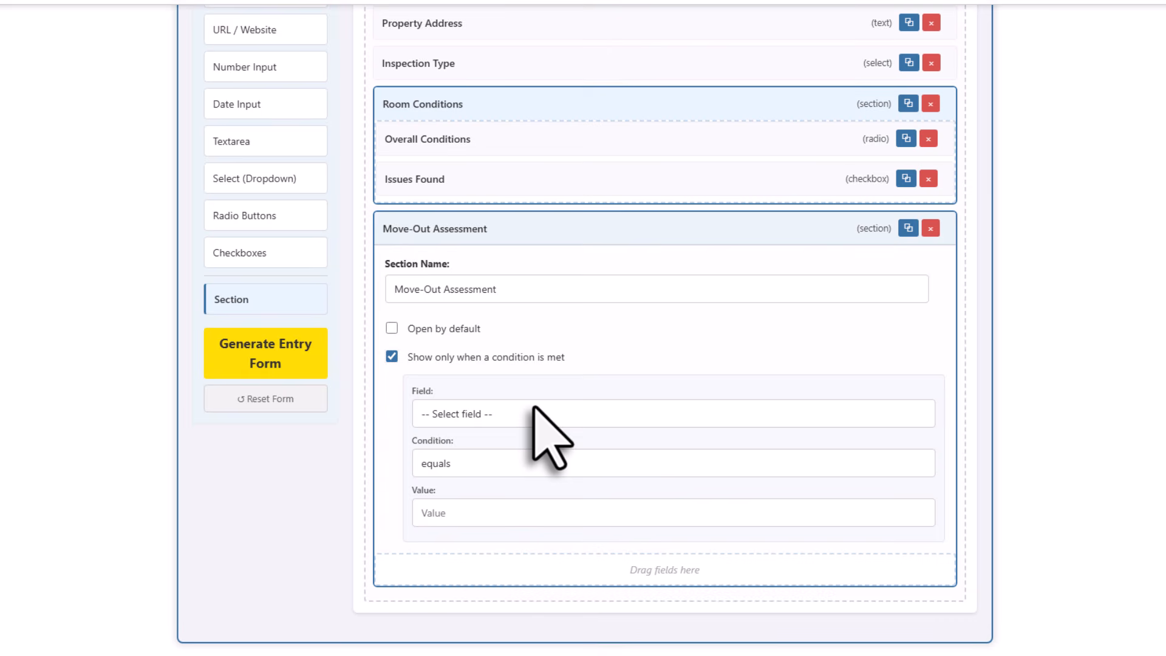
pyautogui.click(535, 417)
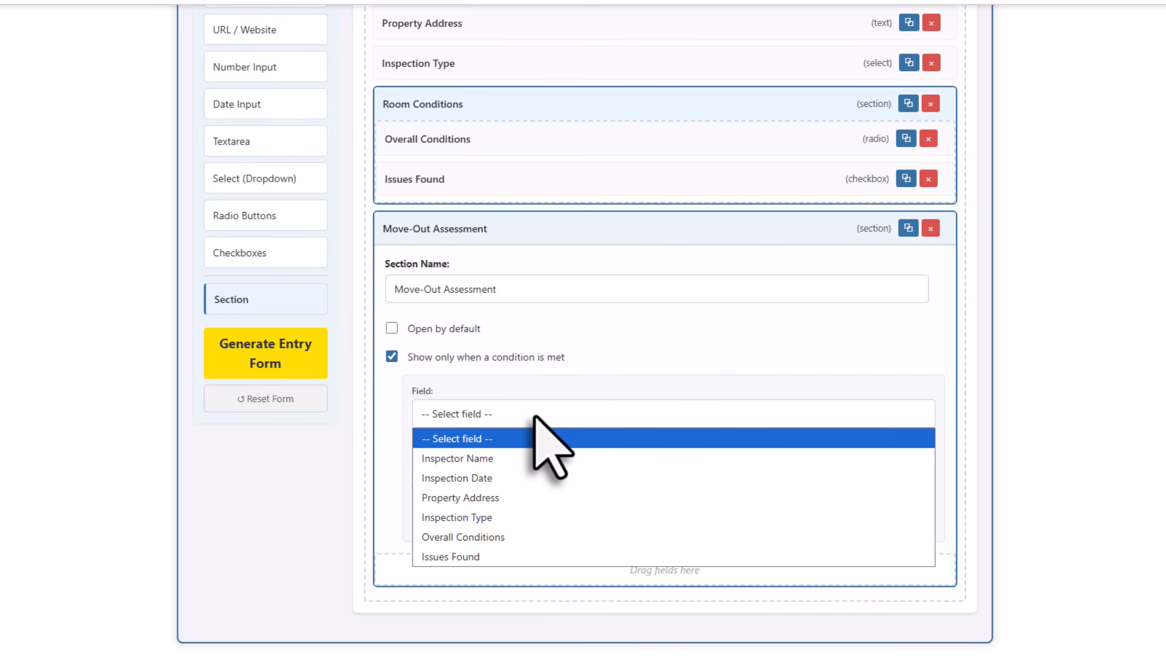
pyautogui.click(513, 517)
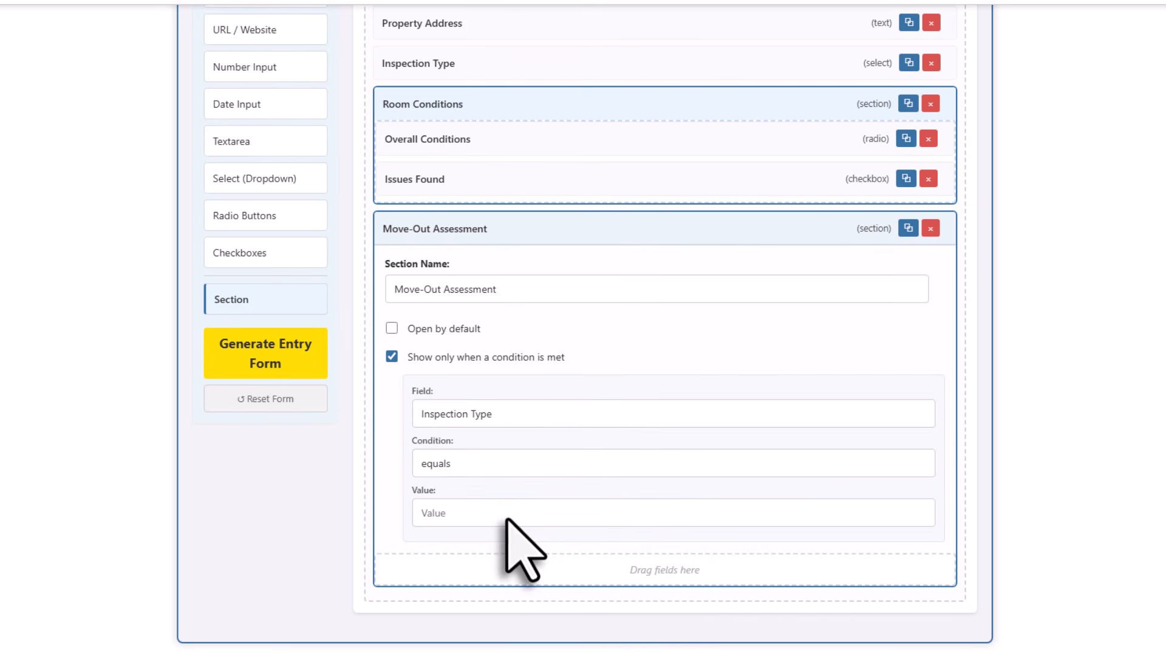
pyautogui.click(524, 474)
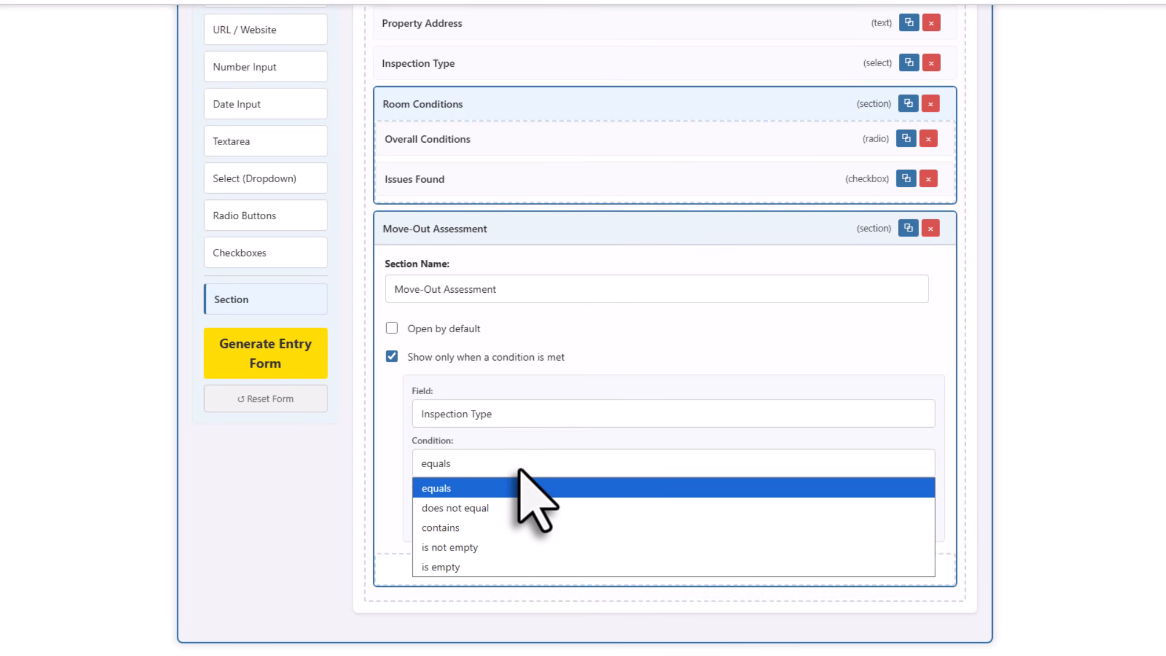
pyautogui.click(521, 471)
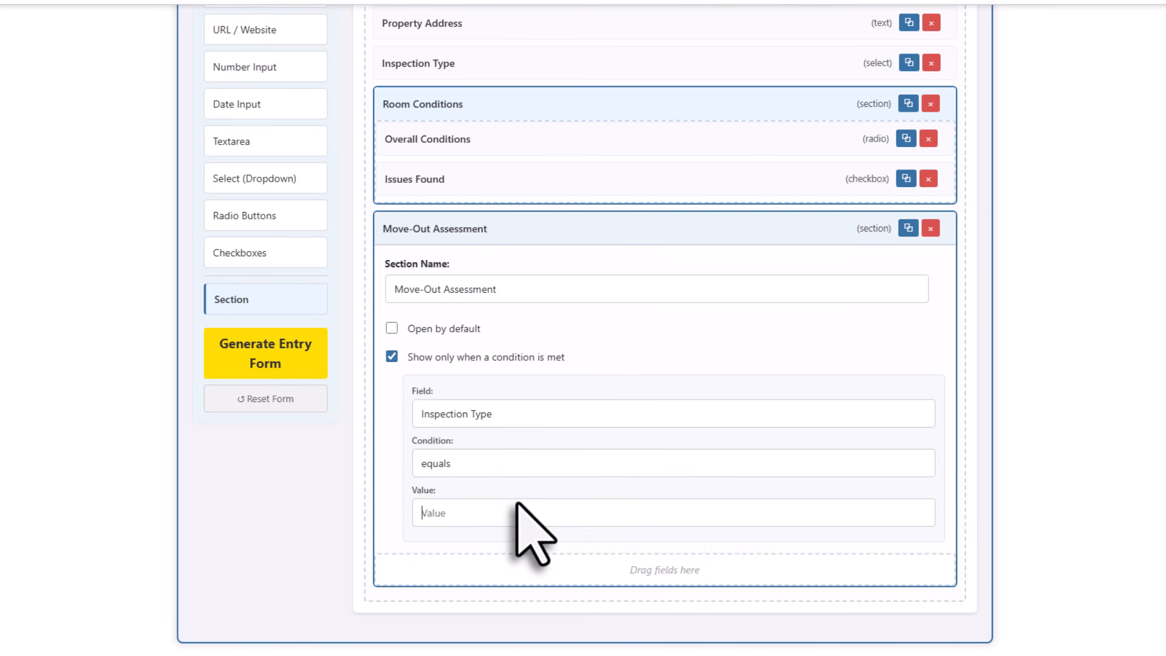
# Step: Copy the Move-Out option's value from Inspection Type, set the section's condition value to "move-out" and collapse its settings
pyautogui.click(497, 64)
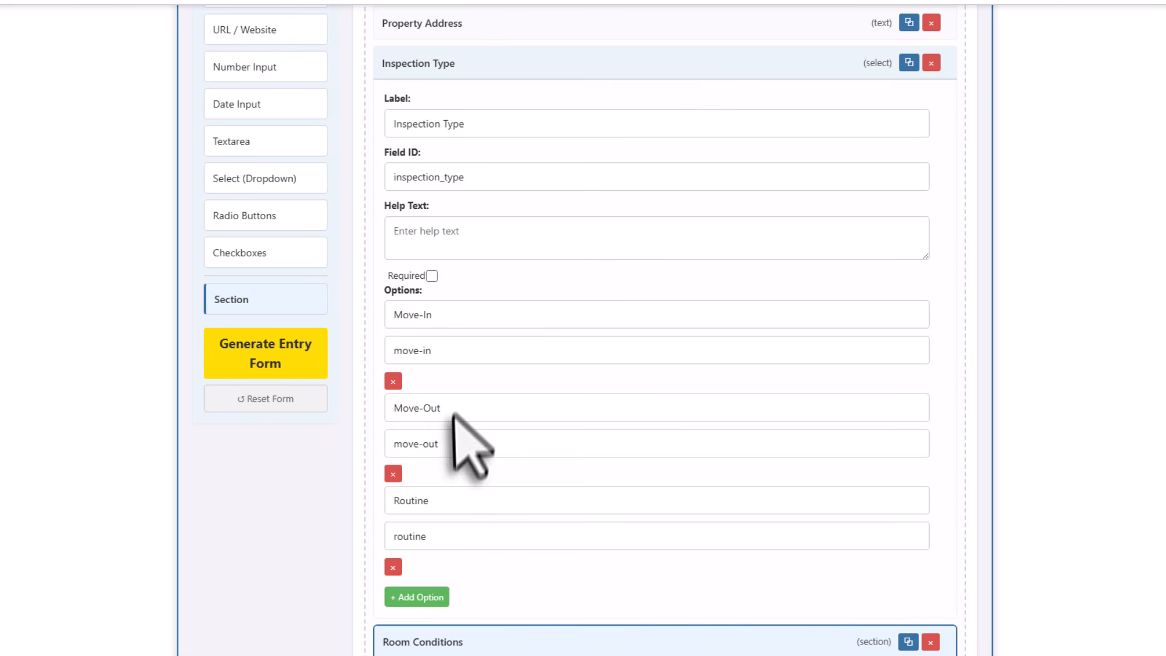
pyautogui.doubleClick(432, 444)
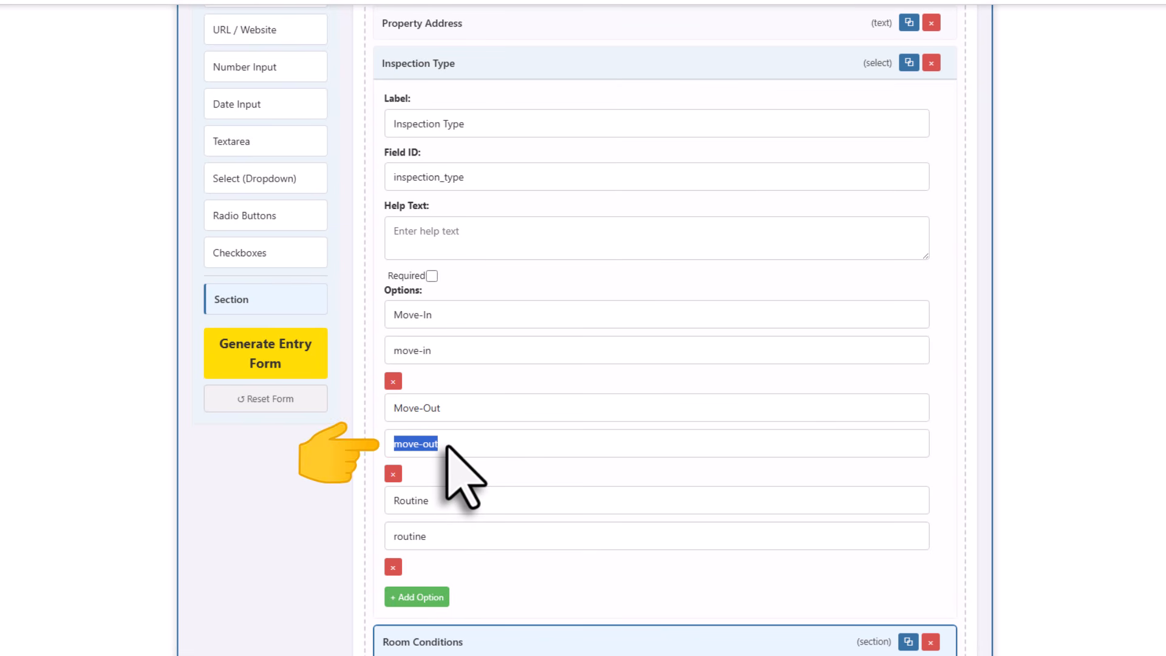
pyautogui.click(451, 68)
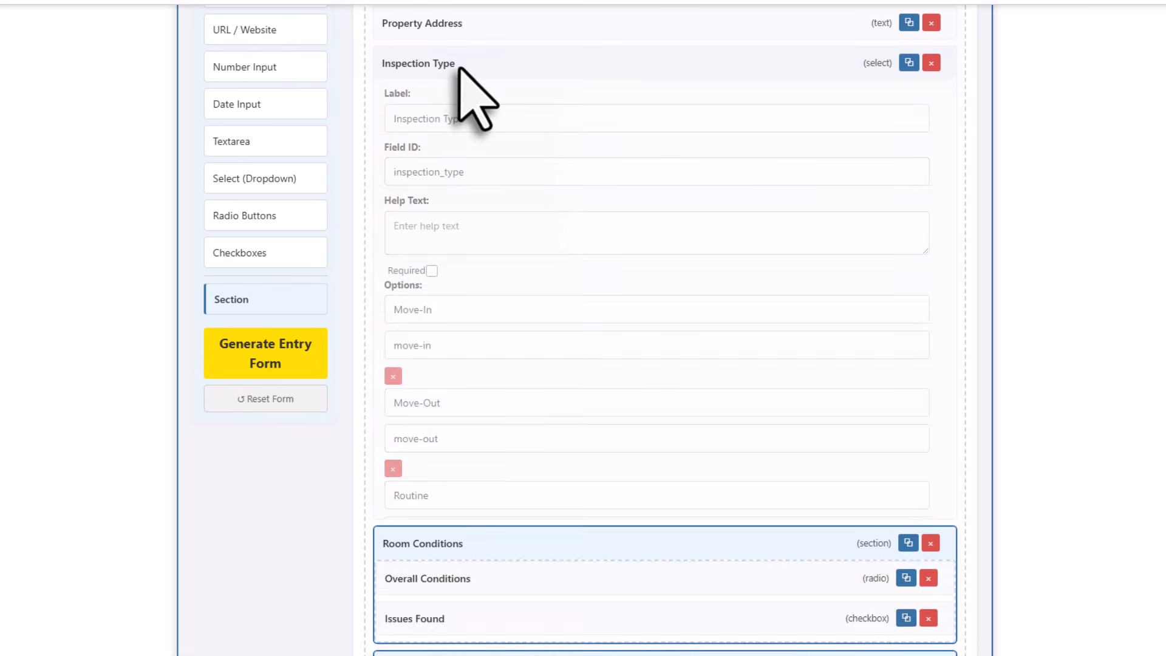
pyautogui.click(477, 239)
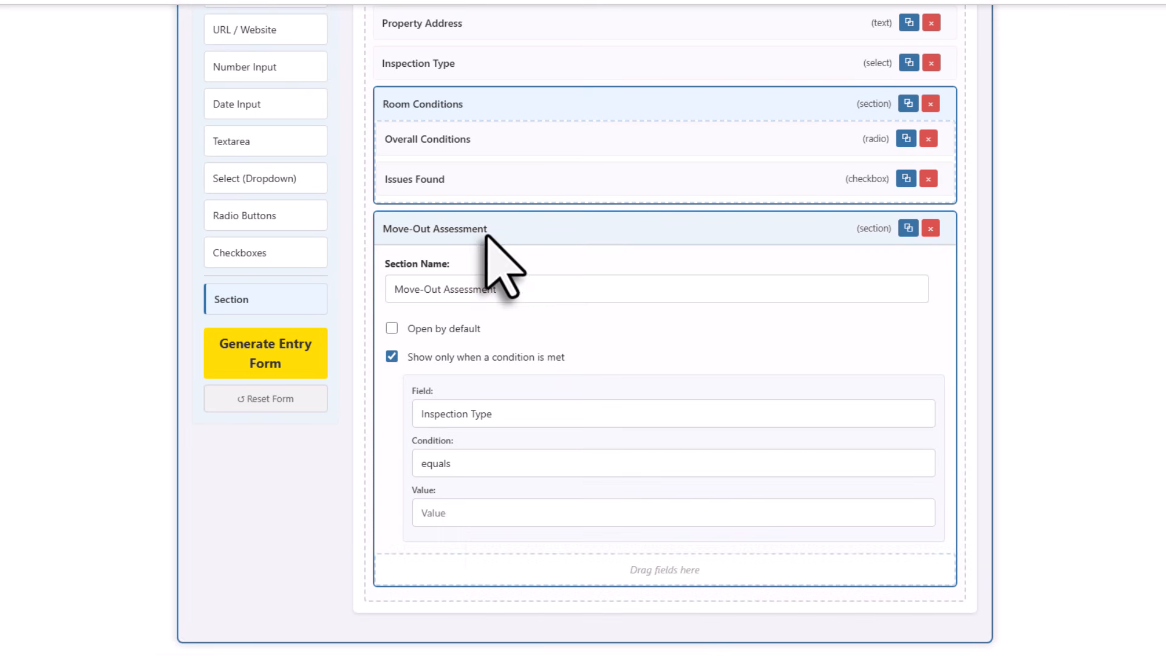
pyautogui.click(456, 512)
pyautogui.write('move-out')
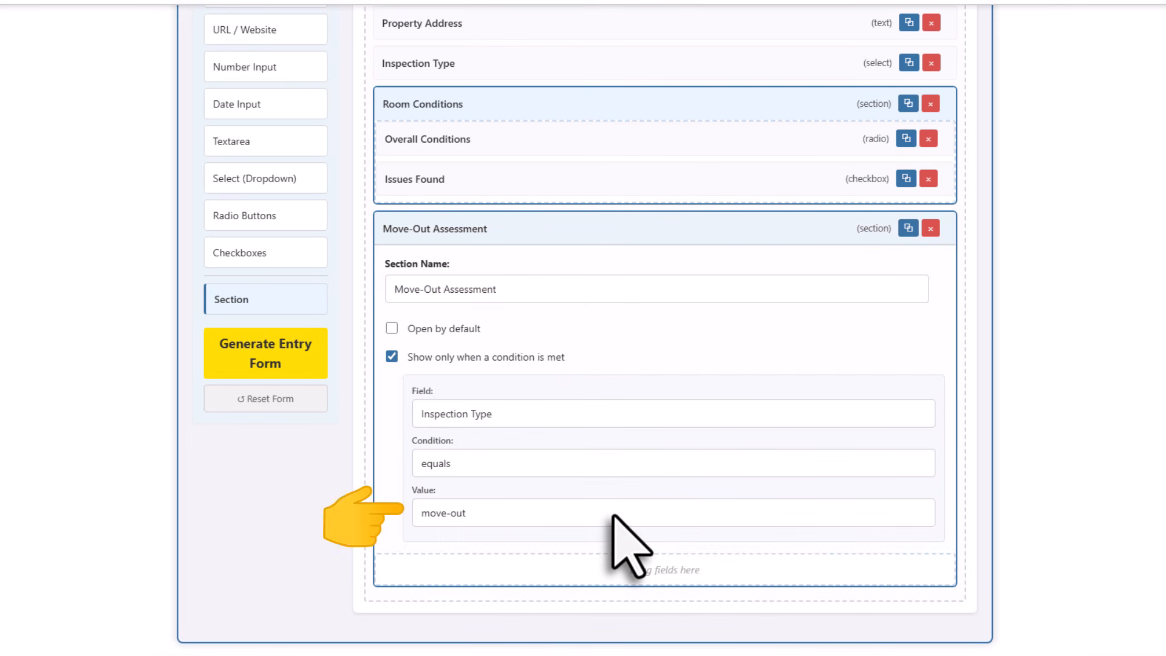
pyautogui.click(585, 234)
# Step: Add a radio buttons field inside the Move-Out Assessment section and label it "Deposit Recommendation"
pyautogui.moveTo(244, 215); pyautogui.dragTo(528, 276)
pyautogui.write('Deposit Recomm')
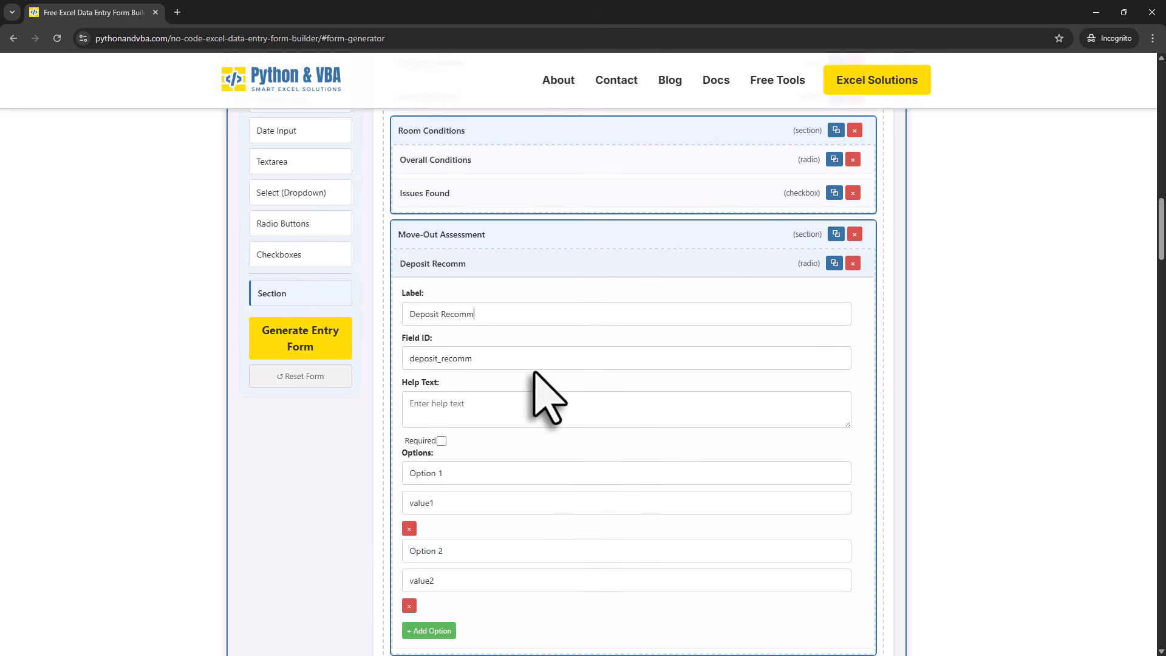
pyautogui.write('endation')
# Step: Rename the two default options of the Deposit Recommendation field to "Full Refund" and "Partital Deduction"
pyautogui.click(516, 474)
pyautogui.press('BackSpace')
pyautogui.press('BackSpace')
pyautogui.press('BackSpace')
pyautogui.press('BackSpace')
pyautogui.press('BackSpace')
pyautogui.press('BackSpace')
pyautogui.press('BackSpace')
pyautogui.press('BackSpace')
pyautogui.write('Full Refund')
pyautogui.click(487, 546)
pyautogui.press('BackSpace')
pyautogui.press('BackSpace')
pyautogui.press('BackSpace')
pyautogui.press('BackSpace')
pyautogui.press('BackSpace')
pyautogui.press('BackSpace')
pyautogui.press('BackSpace')
pyautogui.press('BackSpace')
pyautogui.write('Partital Deduction')
# Step: Add a third option named "Full Deduction" to the Deposit Recommendation field and collapse it
pyautogui.click(428, 630)
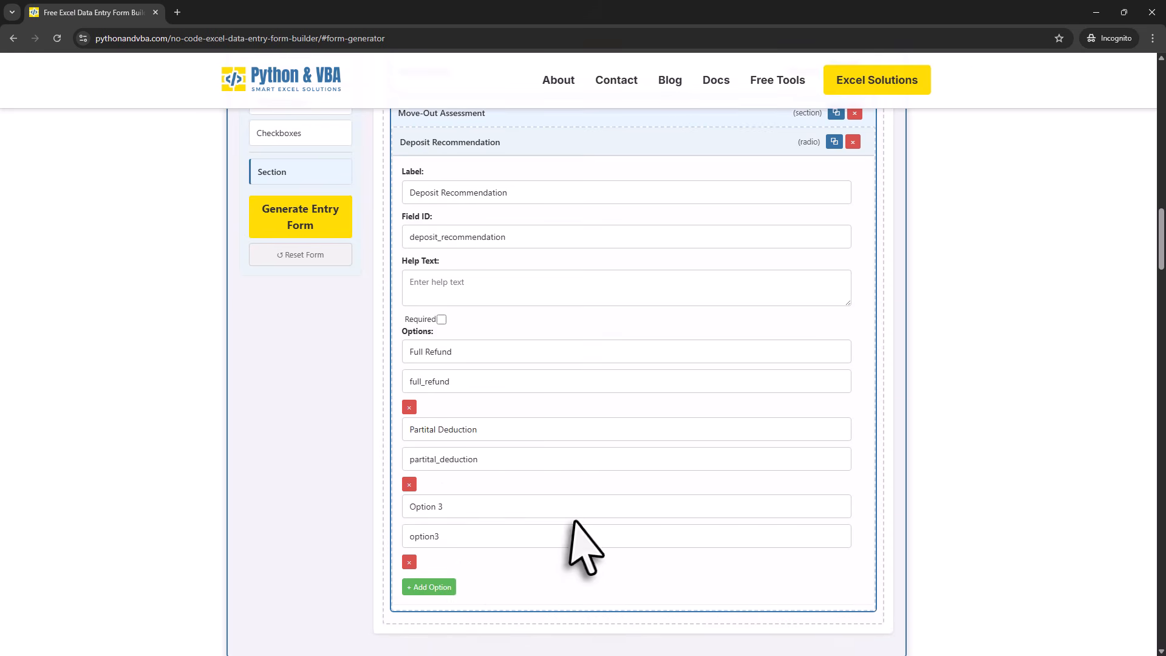
pyautogui.click(576, 514)
pyautogui.press('BackSpace')
pyautogui.press('BackSpace')
pyautogui.press('BackSpace')
pyautogui.press('BackSpace')
pyautogui.press('BackSpace')
pyautogui.press('BackSpace')
pyautogui.press('BackSpace')
pyautogui.press('BackSpace')
pyautogui.write('Full Deduction')
pyautogui.click(565, 142)
# Step: Add a textarea labelled "Damage Notes" below Deposit Recommendation, with the placeholder "List damages and estimates costs..."
pyautogui.scroll(2, 552, 231)
pyautogui.moveTo(298, 162); pyautogui.dragTo(577, 283)
pyautogui.click(599, 350)
pyautogui.write('Damage Notes')
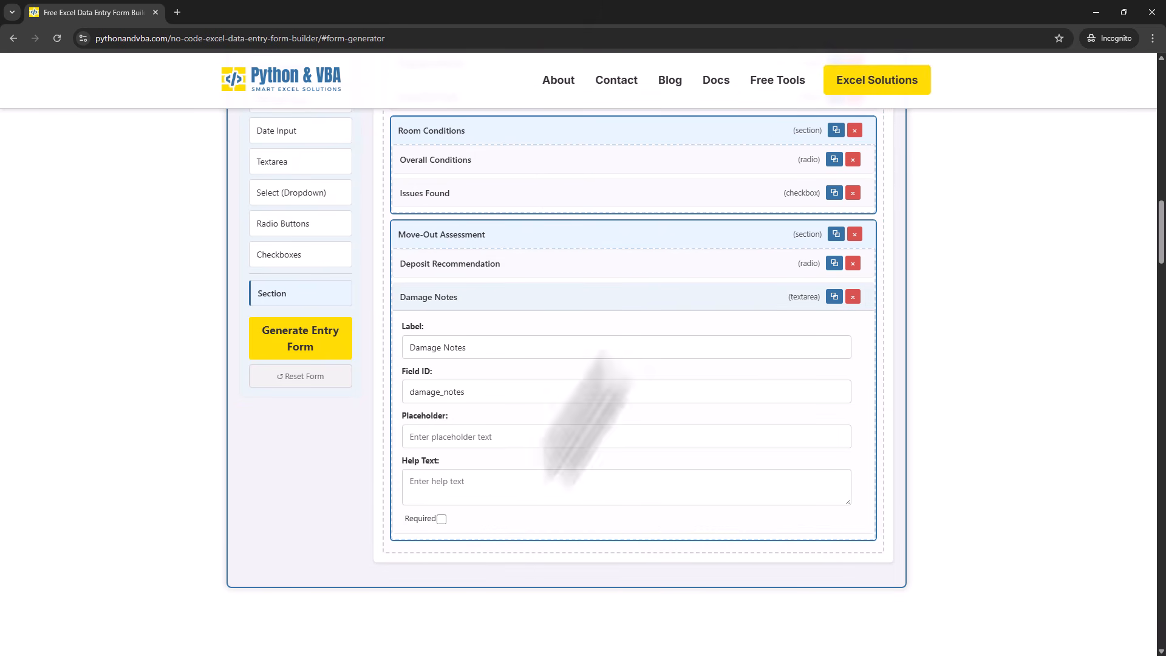
pyautogui.click(539, 440)
pyautogui.write('List damages and estimates costs...')
pyautogui.click(543, 296)
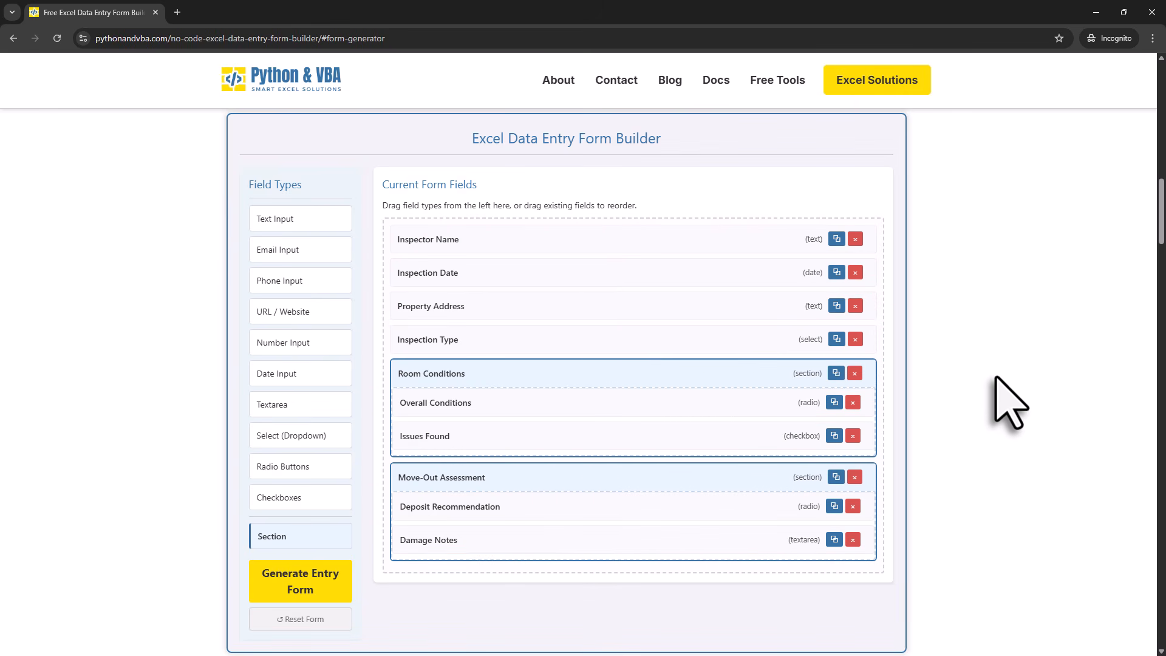
# Step: Generate the entry form and set its title to "Property Inspection Form"
pyautogui.click(305, 578)
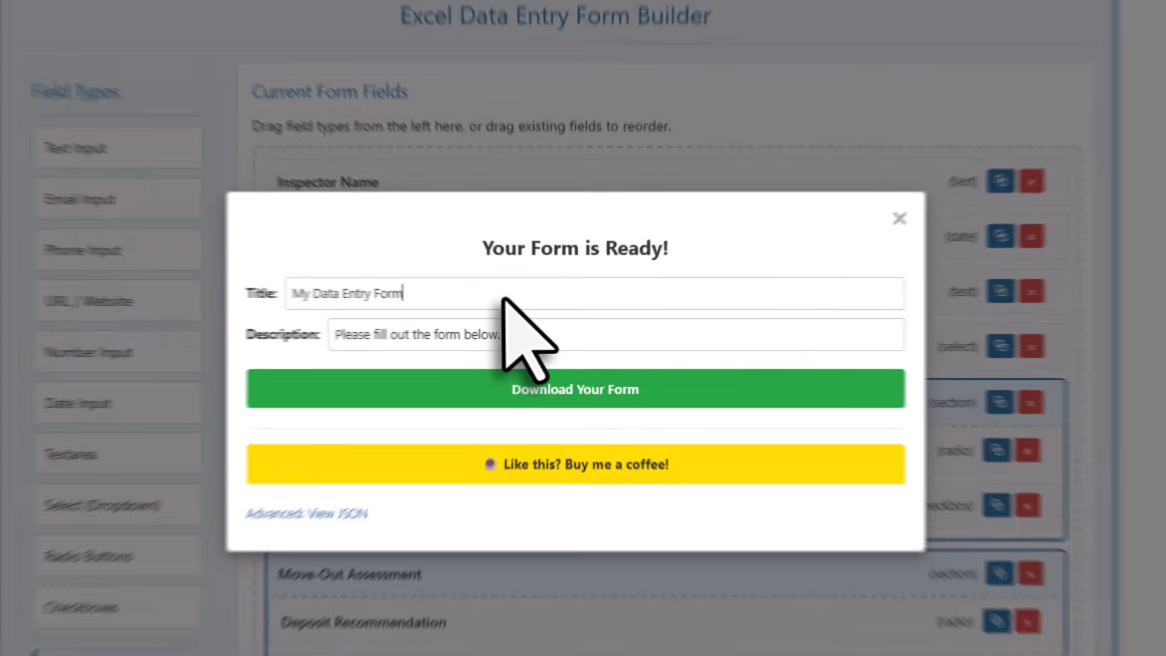
pyautogui.click(533, 309)
pyautogui.press('BackSpace')
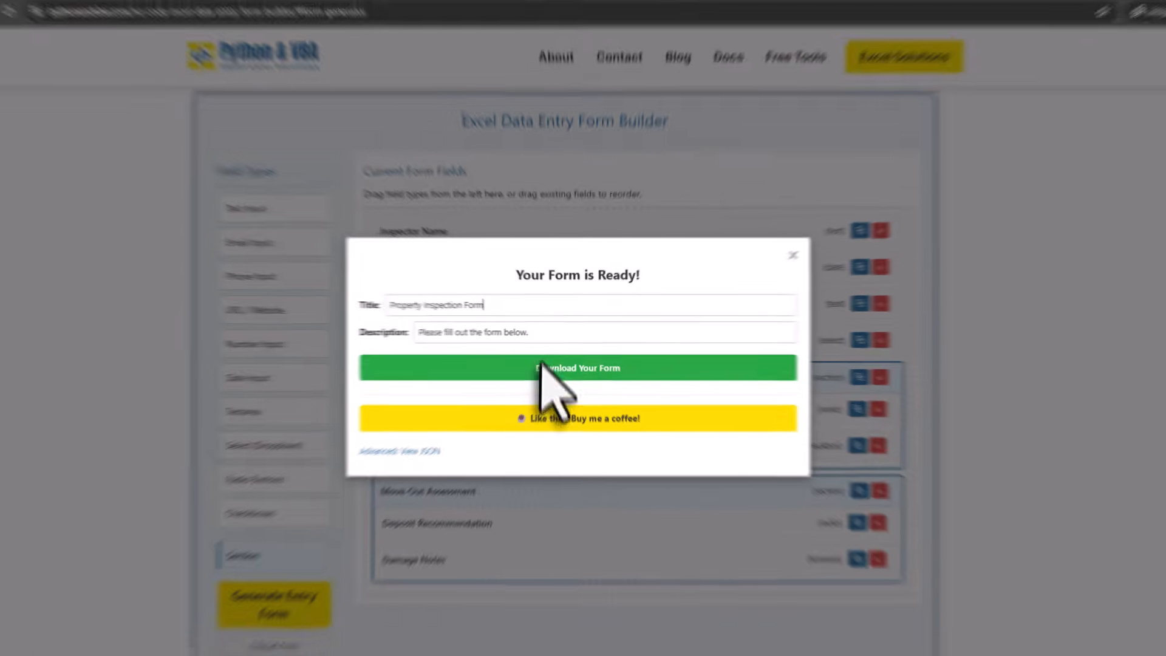
# Step: Download the form to Downloads as Property_Inspection_Form.html and open the saved file in the browser
pyautogui.click(517, 393)
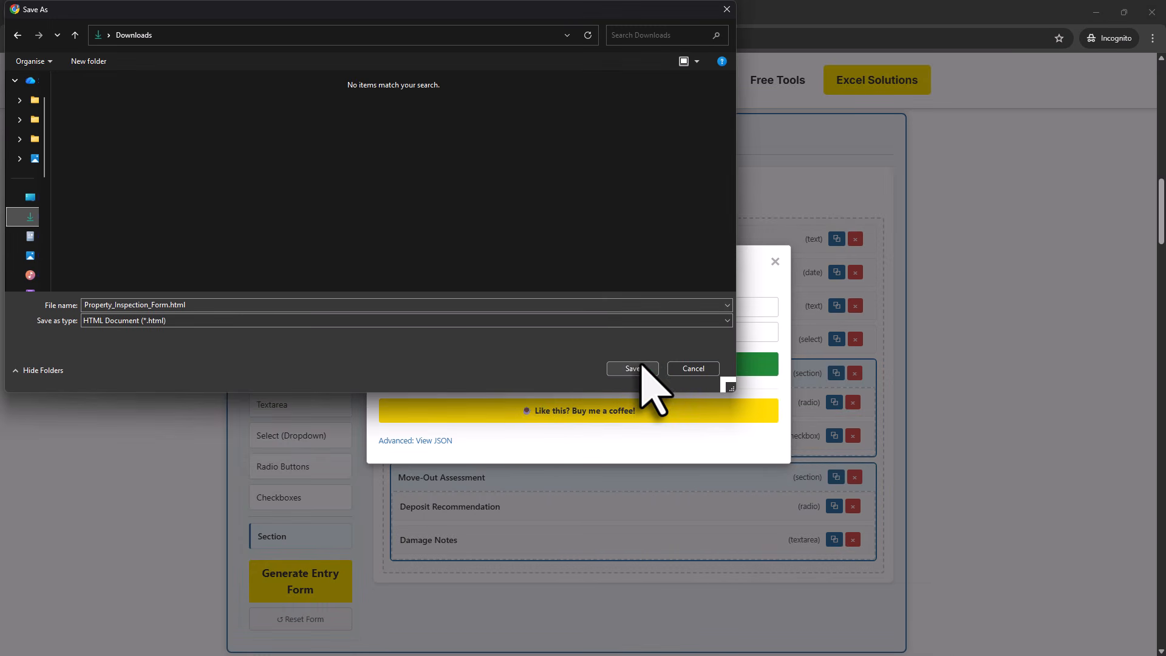
pyautogui.click(641, 368)
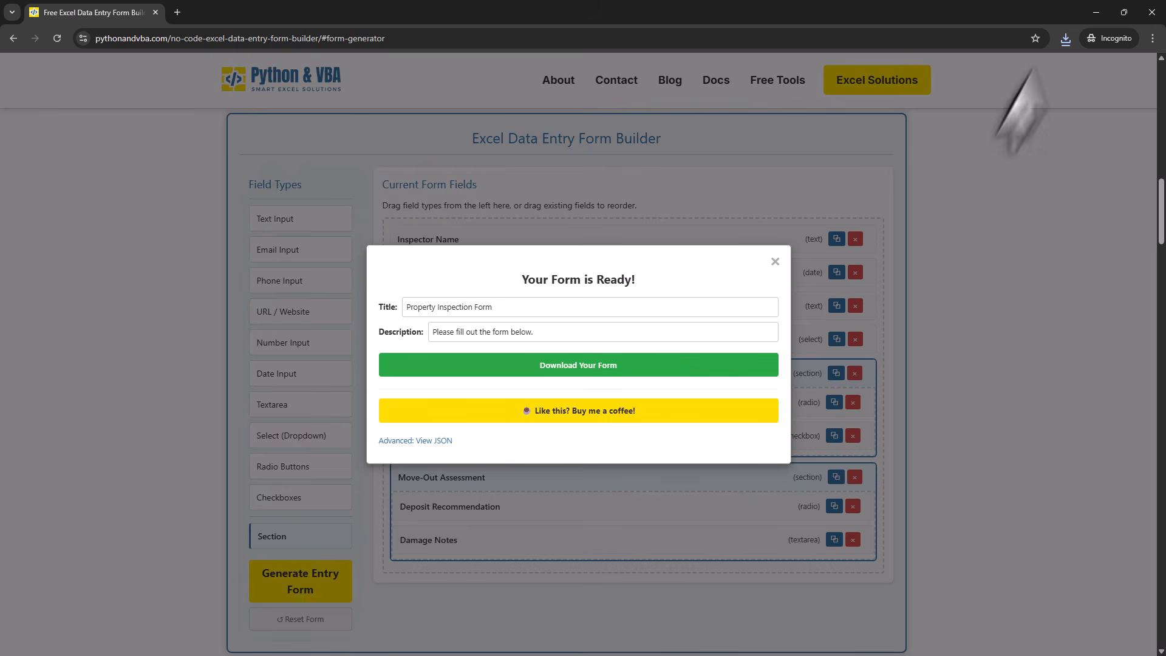
pyautogui.click(1097, 12)
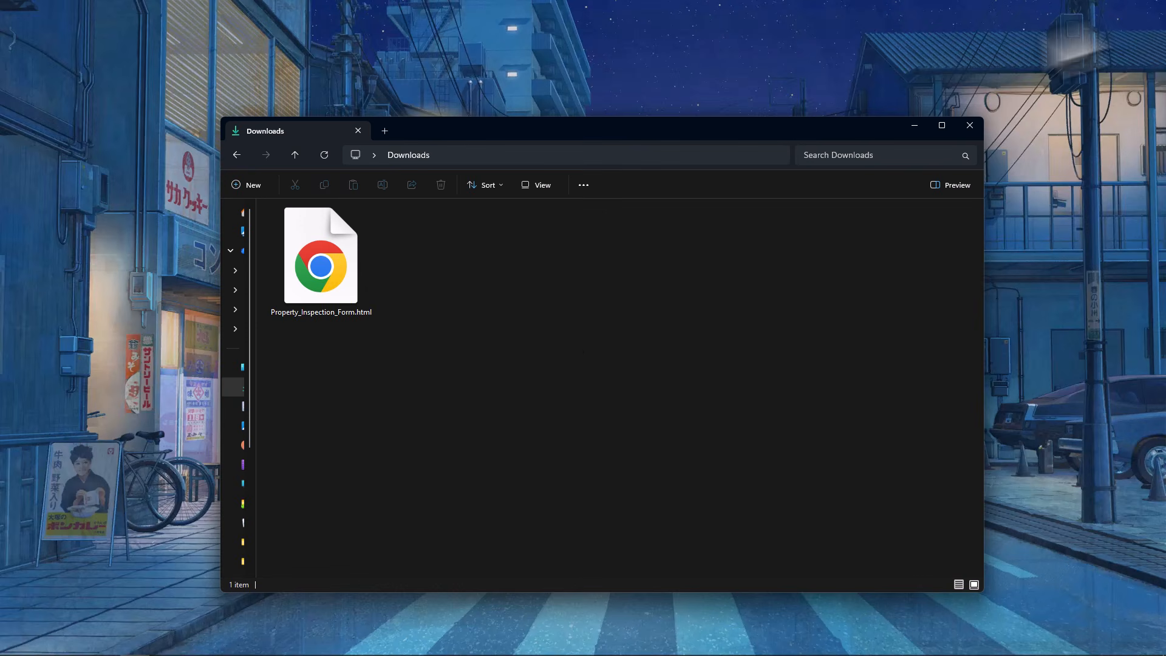
pyautogui.click(306, 258)
pyautogui.doubleClick(306, 256)
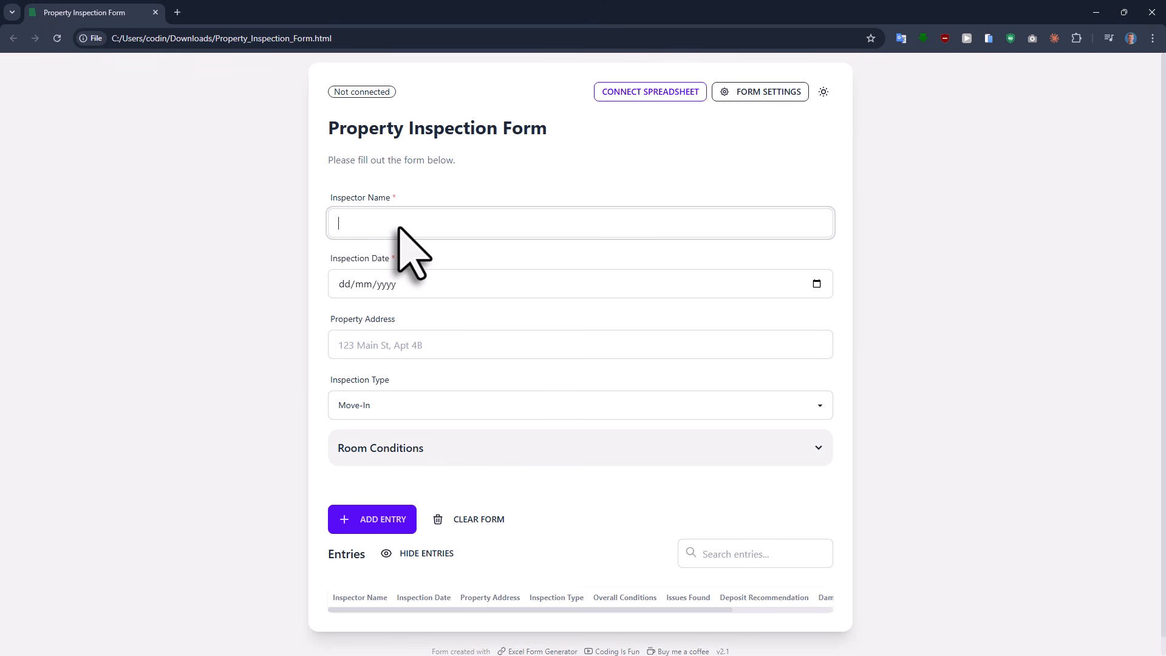
# Step: Enter the inspector's name and property address, with Inspection Date 09/04/2026 and Inspection Type Routine
pyautogui.write('Sven Bosau')
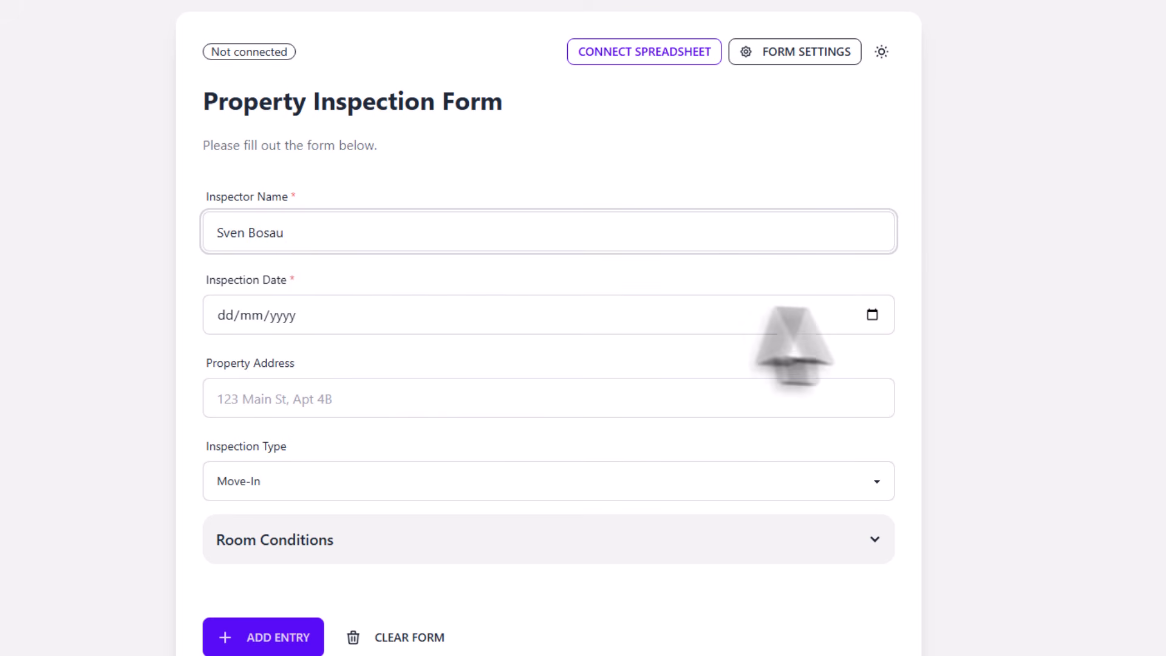
pyautogui.click(872, 314)
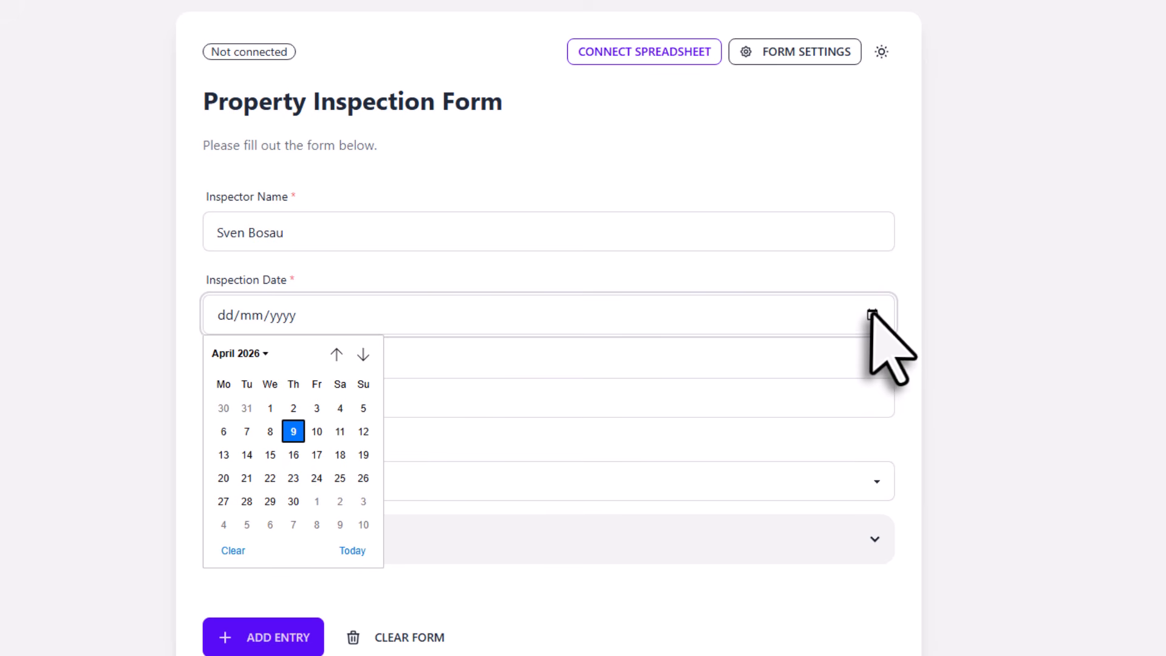
pyautogui.click(297, 433)
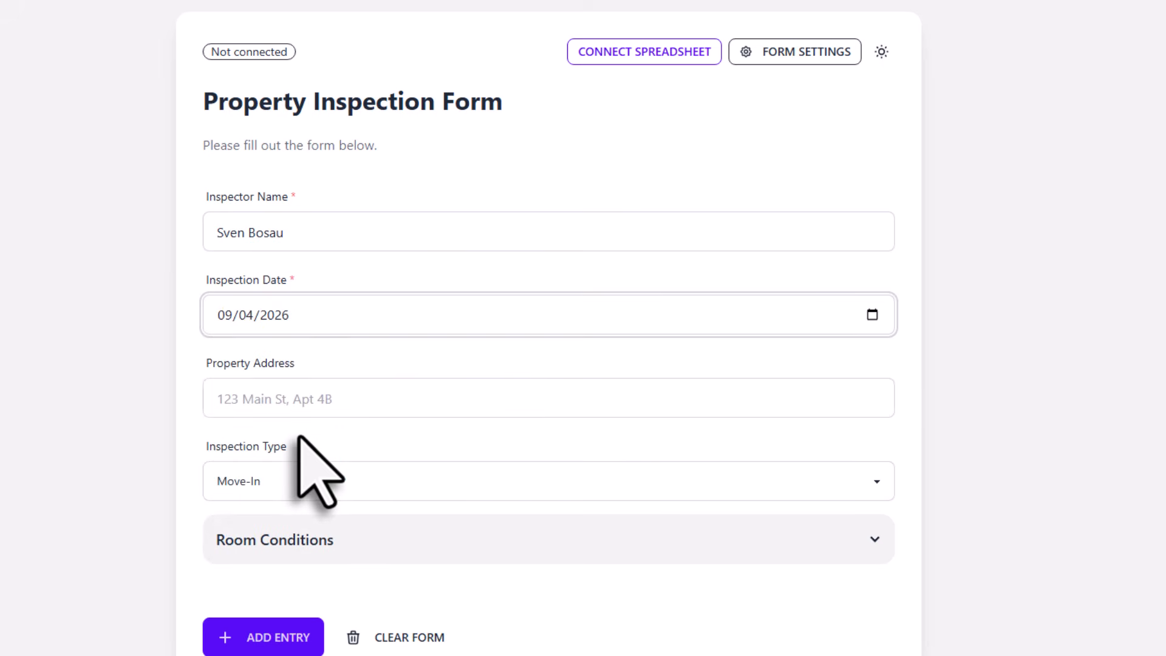
pyautogui.click(314, 411)
pyautogui.write('123 Street')
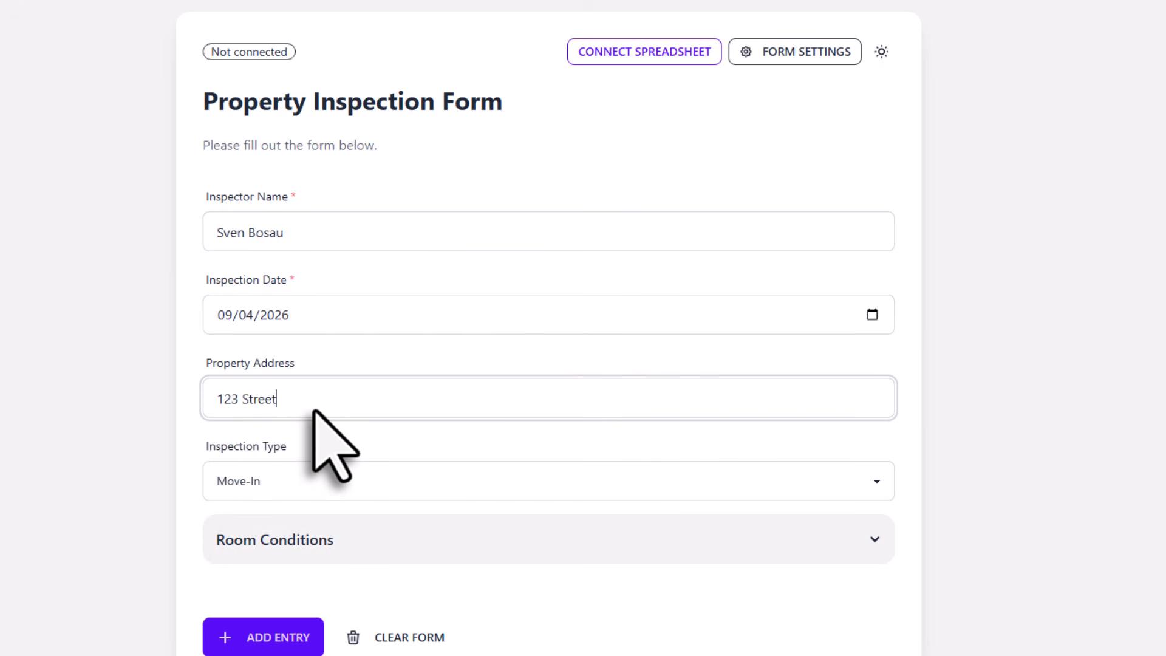
pyautogui.click(340, 480)
pyautogui.click(317, 557)
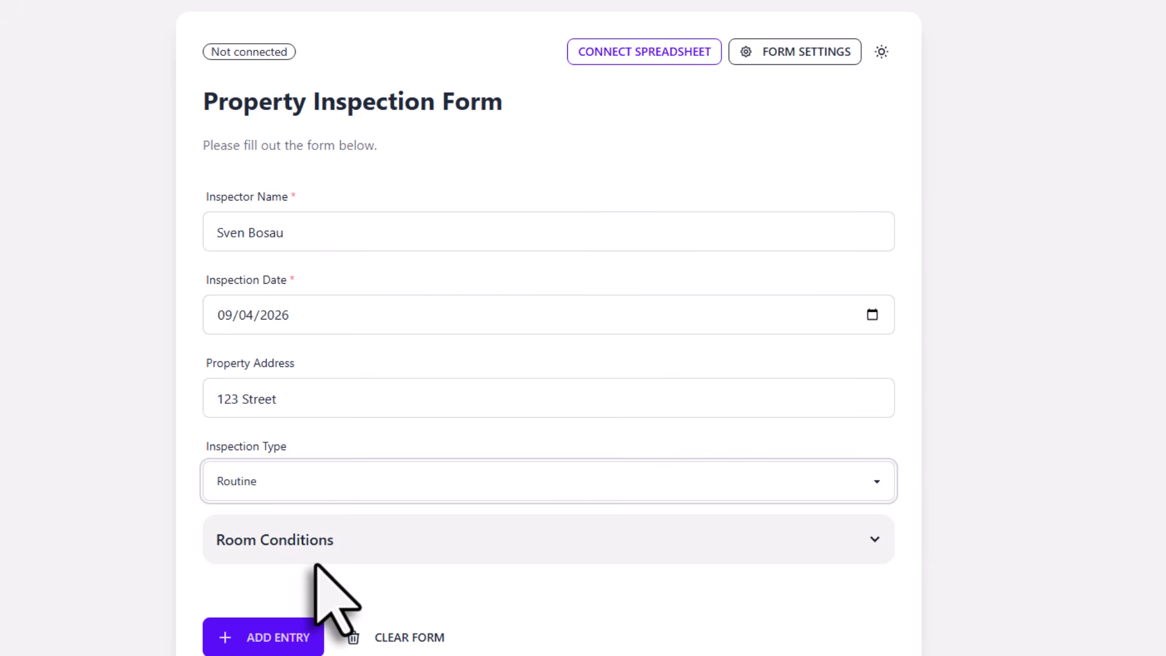
# Step: Set Overall Conditions to Good under Room Conditions, then add the entry and save it to Downloads as entries.xlsx
pyautogui.click(450, 550)
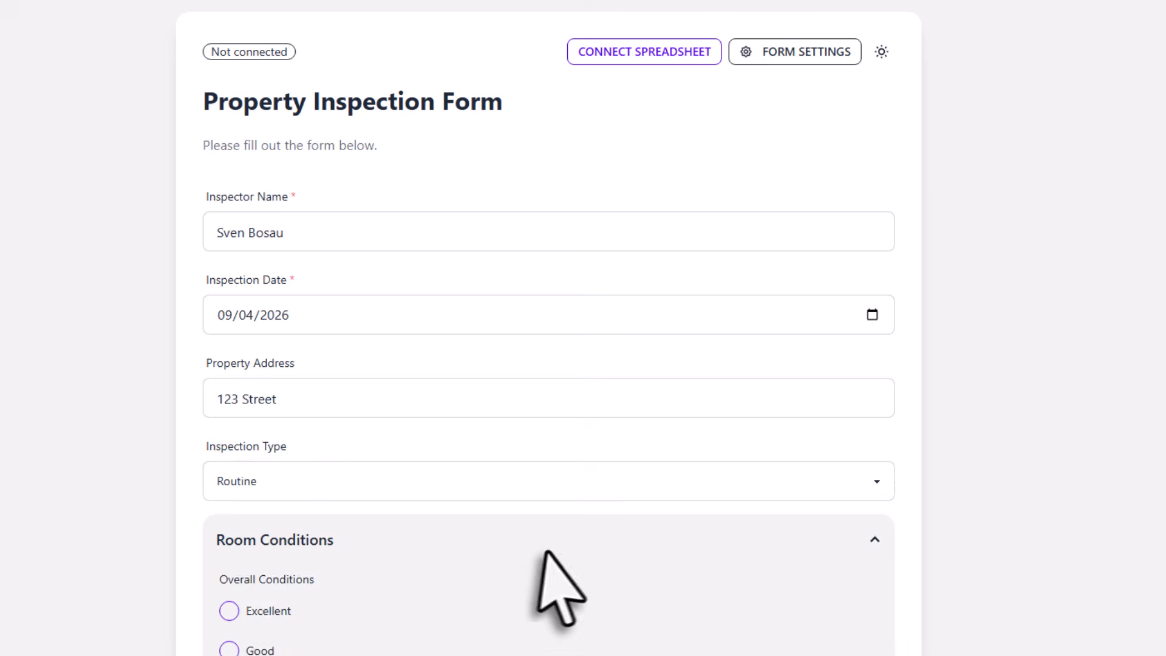
pyautogui.scroll(-5, 547, 553)
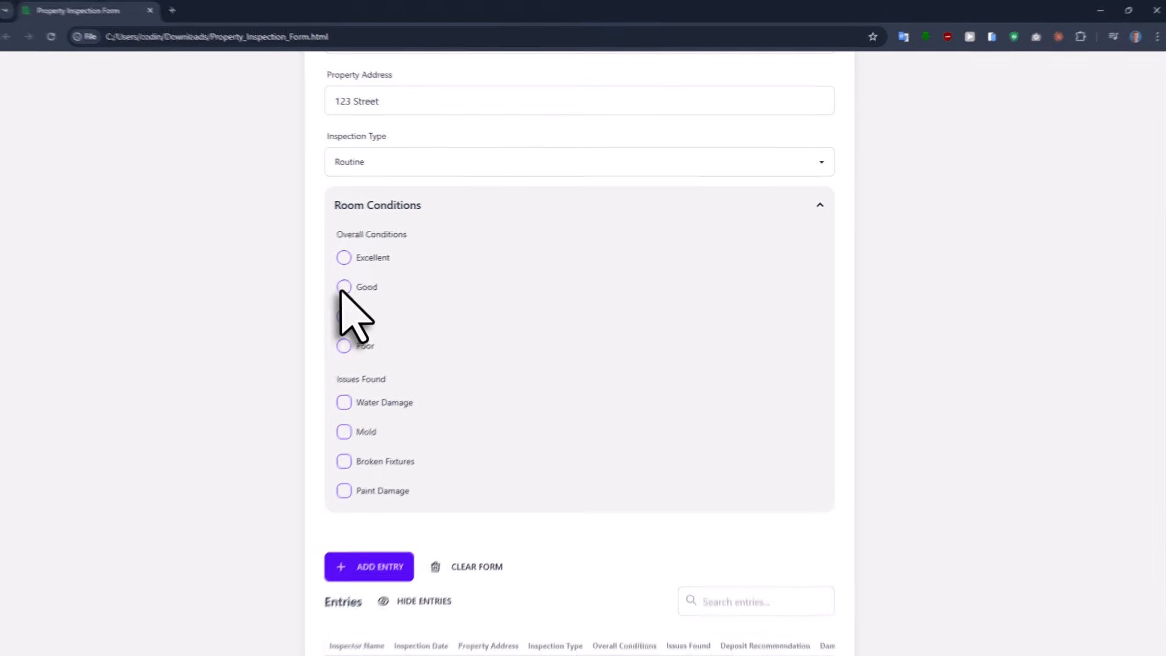
pyautogui.click(344, 288)
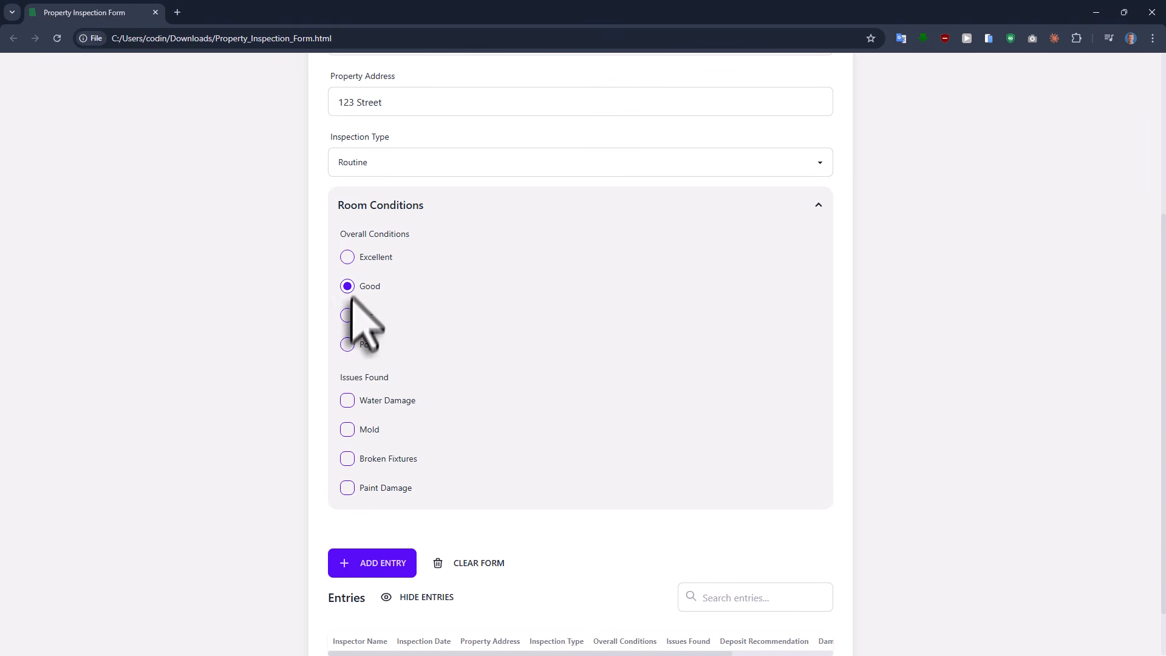
pyautogui.click(395, 564)
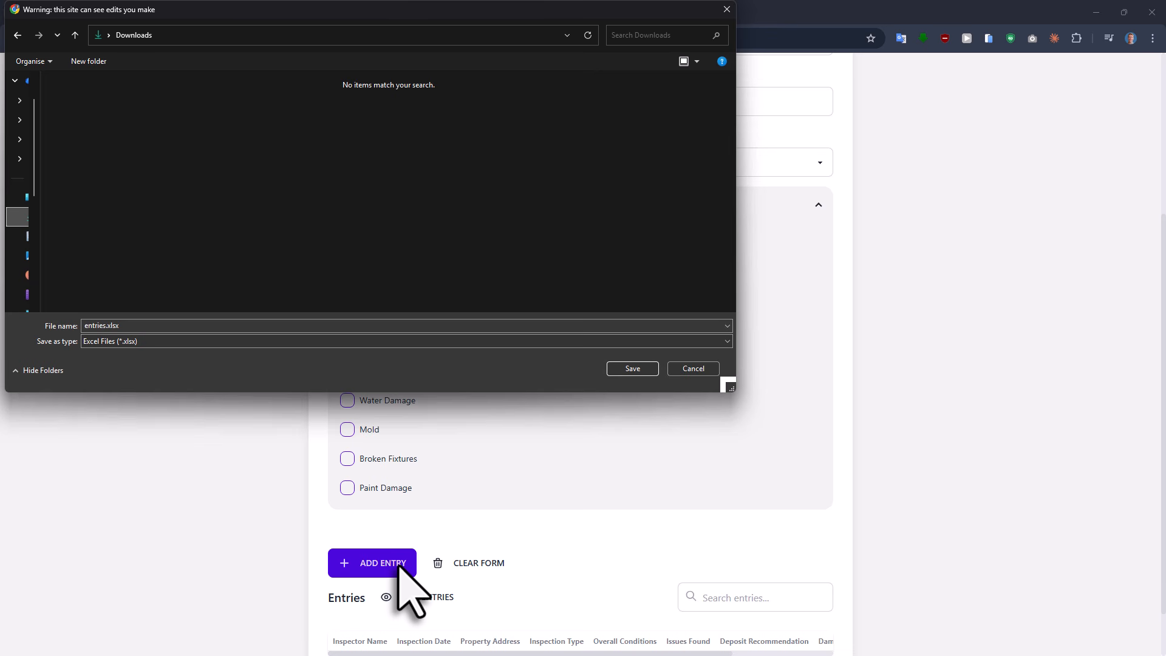
pyautogui.click(616, 369)
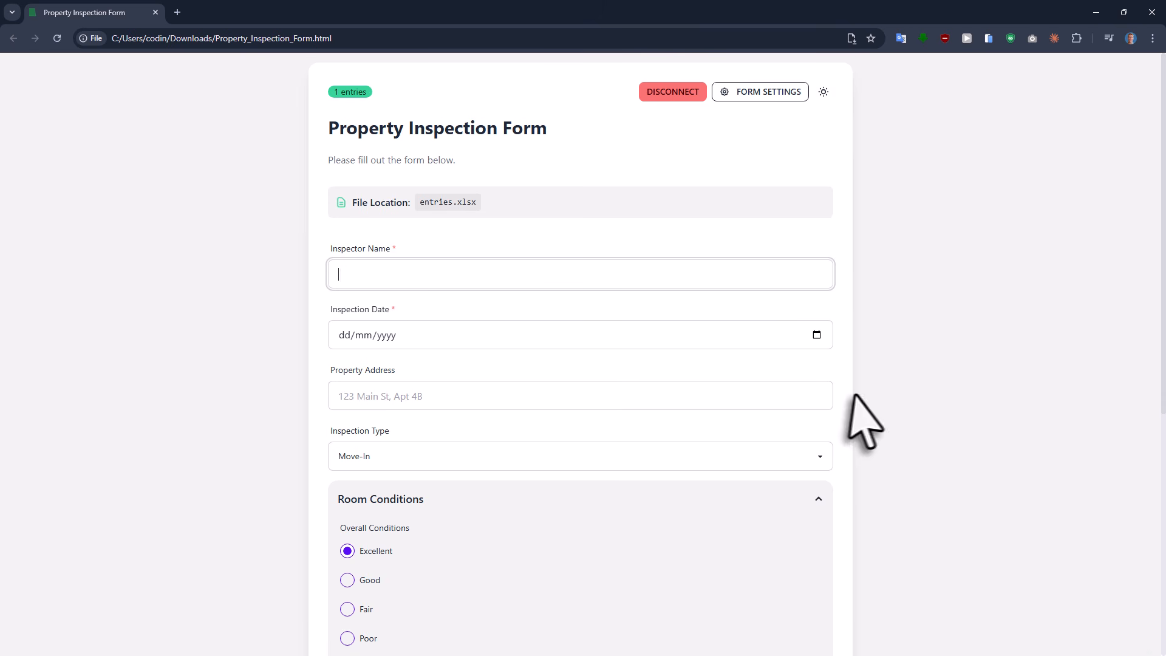
# Step: Open entries.xlsx from the Downloads folder in Excel and view its Entries sheet at 130% zoom
pyautogui.scroll(-5, 851, 398)
pyautogui.scroll(-1, 857, 396)
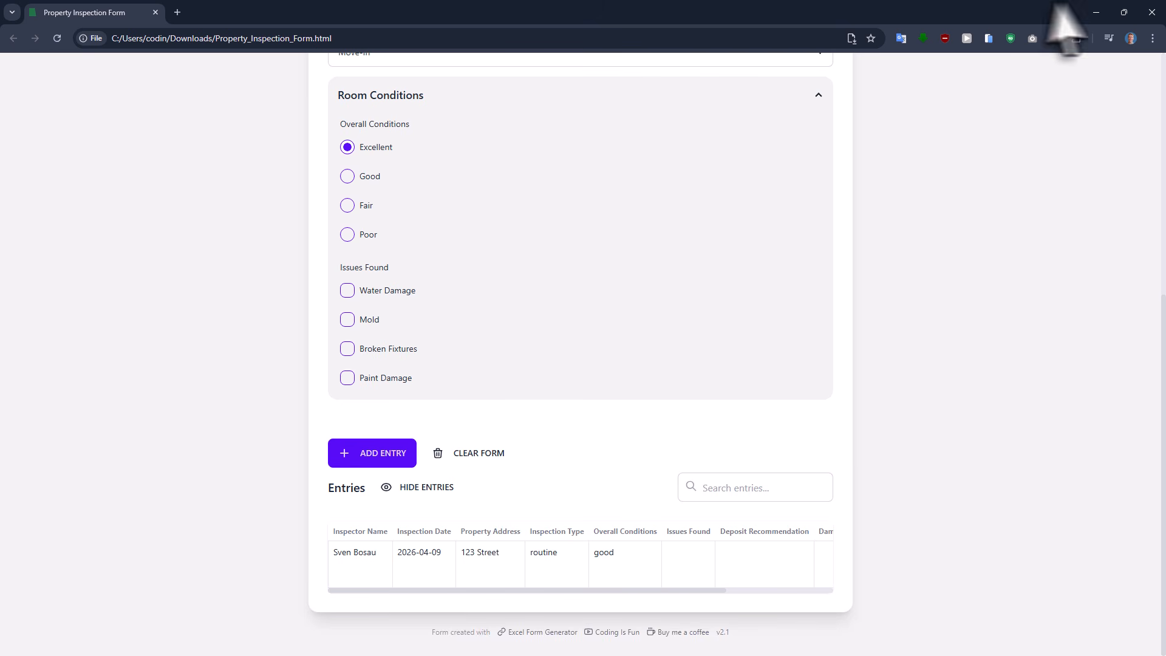
pyautogui.click(1095, 12)
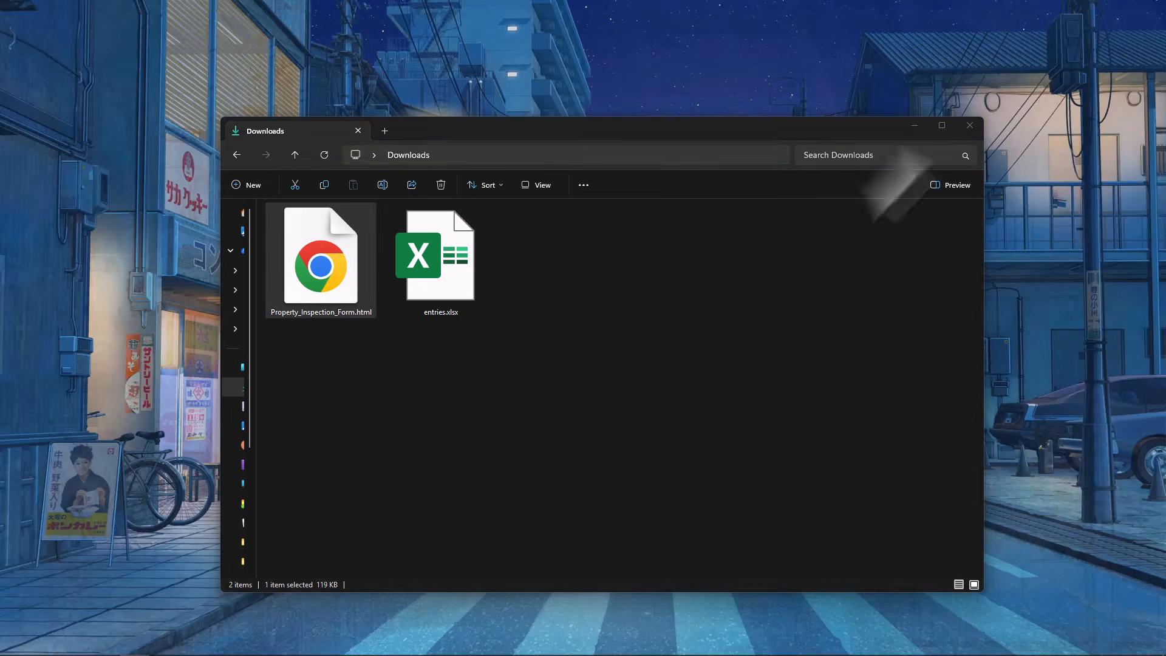
pyautogui.doubleClick(477, 278)
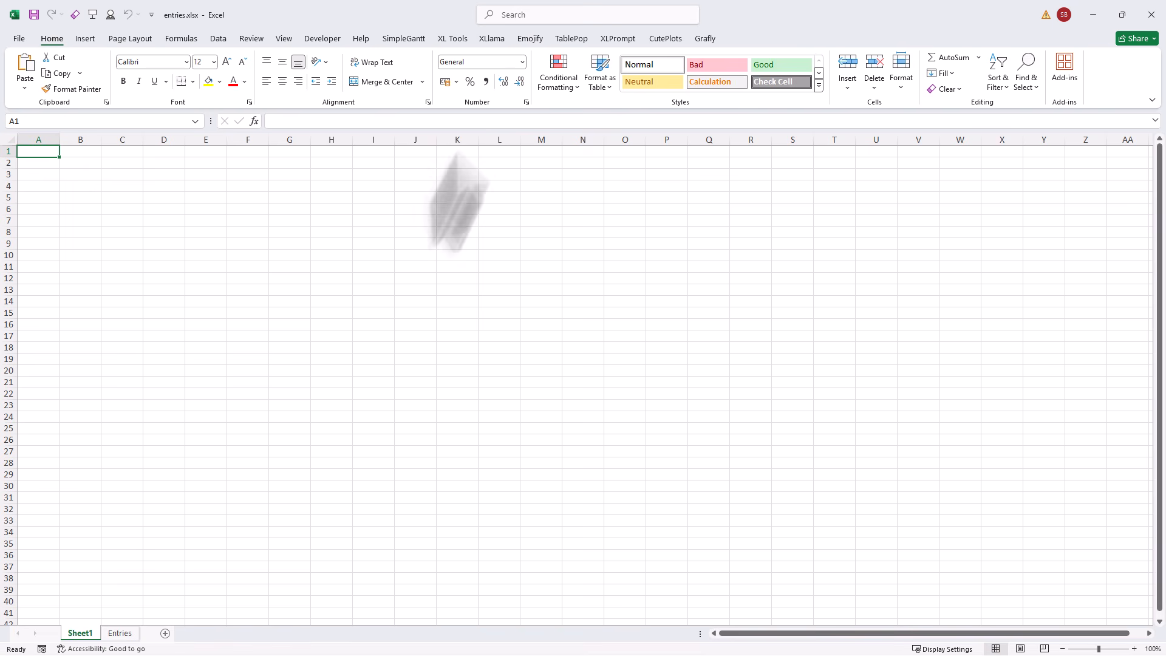
pyautogui.click(120, 633)
pyautogui.click(1134, 649)
pyautogui.click(1134, 649)
pyautogui.click(1134, 648)
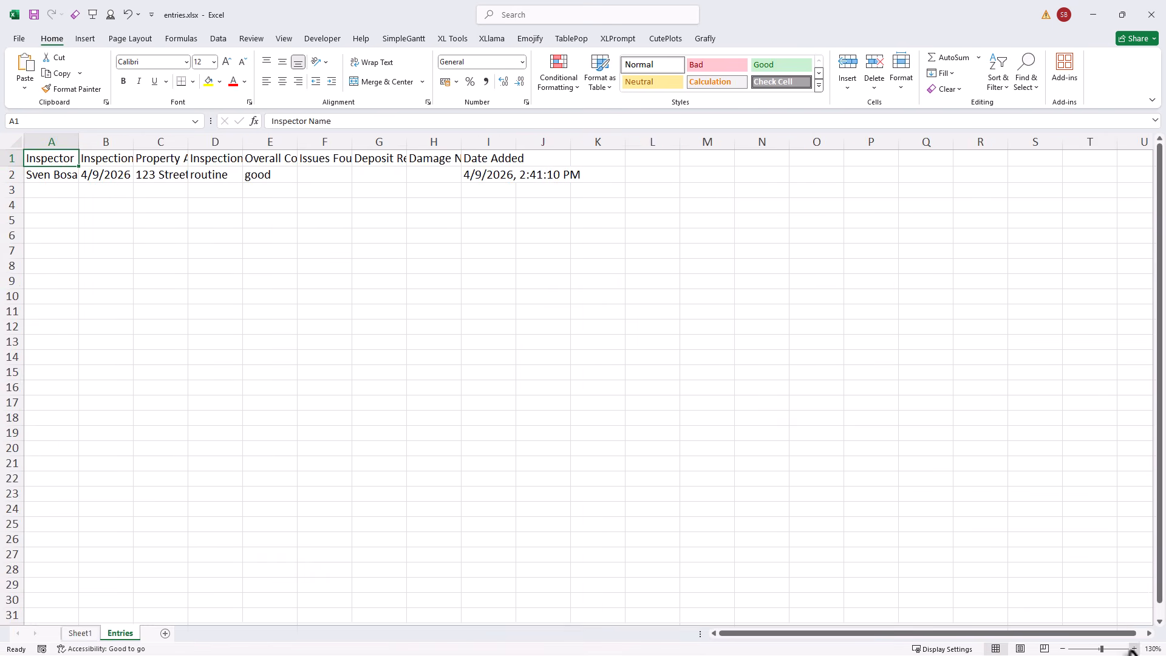
# Step: Fit the widths of columns A to I to their contents on the Entries sheet, then close the workbook
pyautogui.moveTo(489, 142); pyautogui.dragTo(54, 142)
pyautogui.doubleClick(79, 142)
pyautogui.click(419, 298)
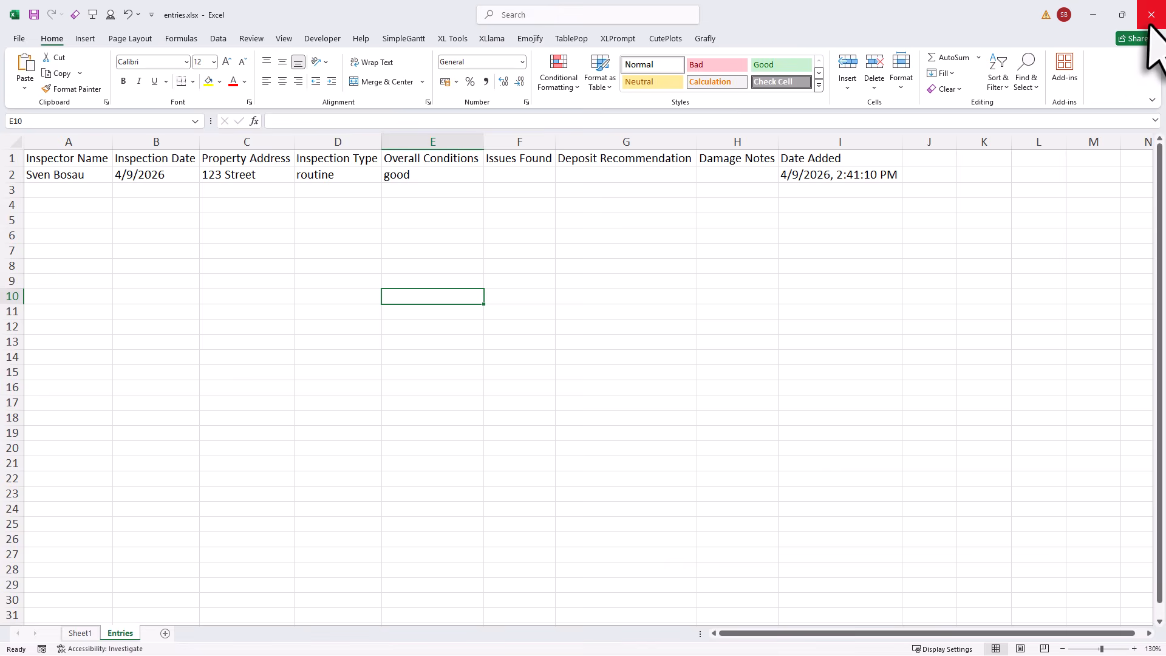
pyautogui.click(1151, 15)
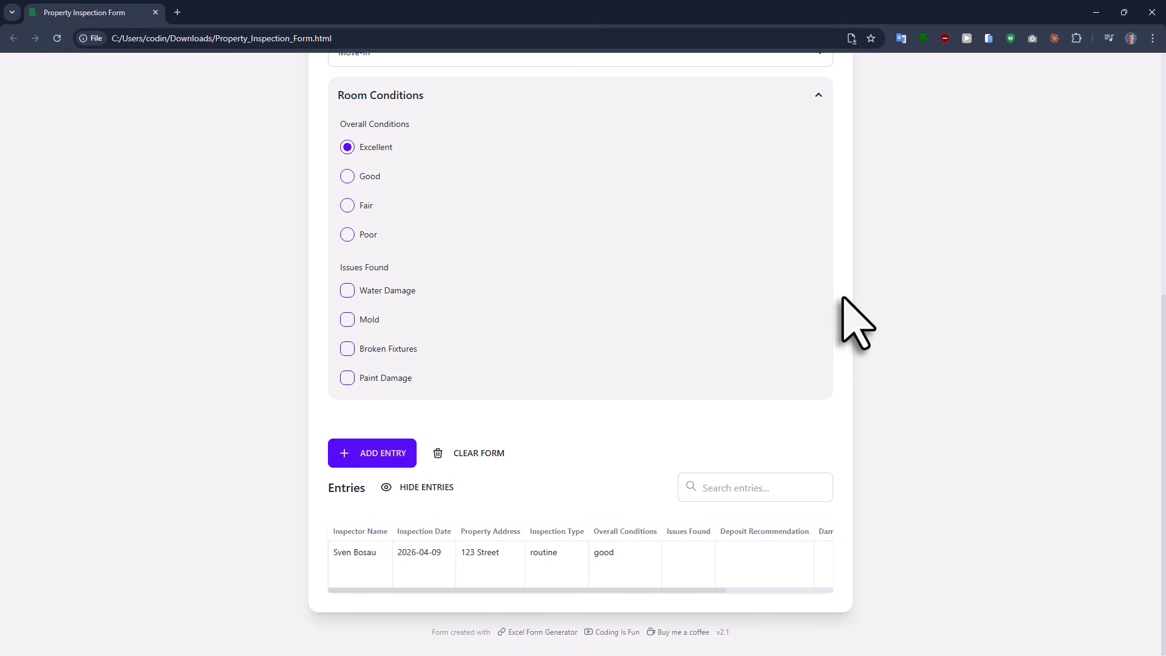
# Step: Clear the form and enter a second inspector's name and property address, with Inspection Date 07/04/2026 and Inspection Type Move-Out
pyautogui.click(497, 457)
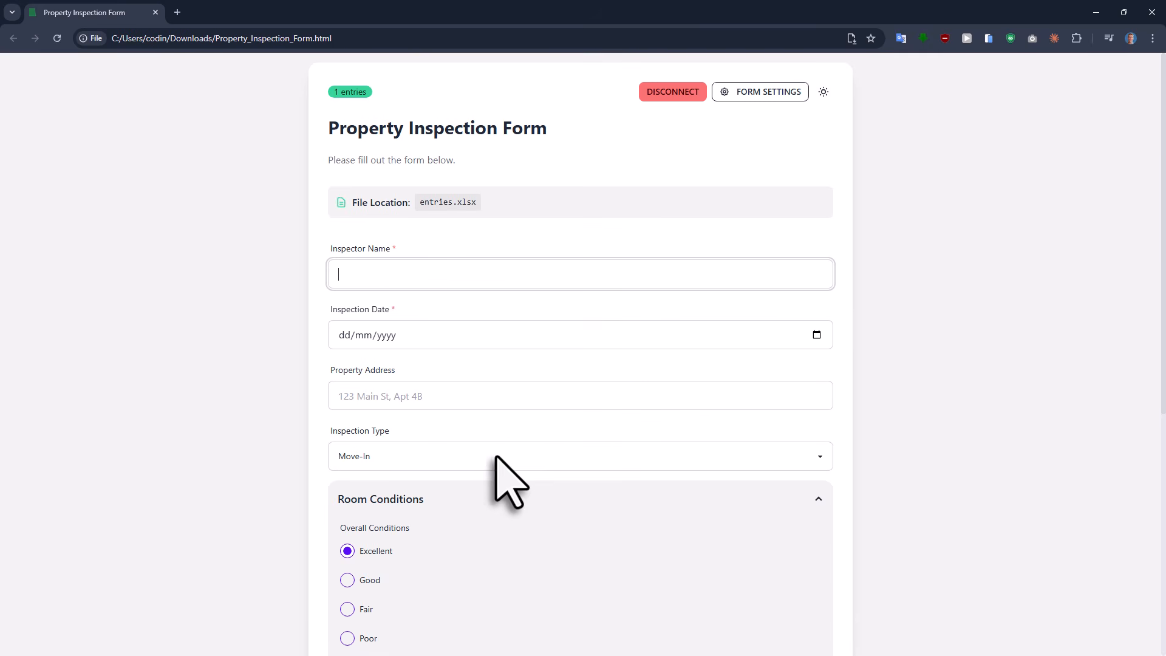
pyautogui.write('Peter Pan')
pyautogui.click(816, 335)
pyautogui.click(361, 419)
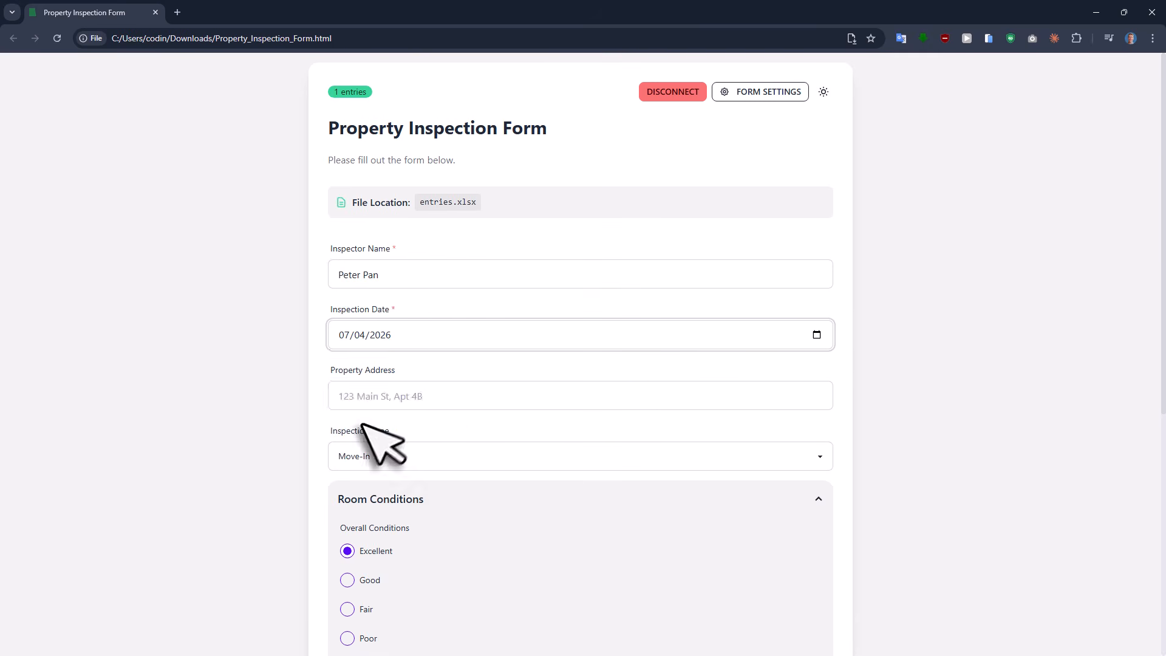
pyautogui.click(458, 398)
pyautogui.write('321 Street')
pyautogui.click(506, 453)
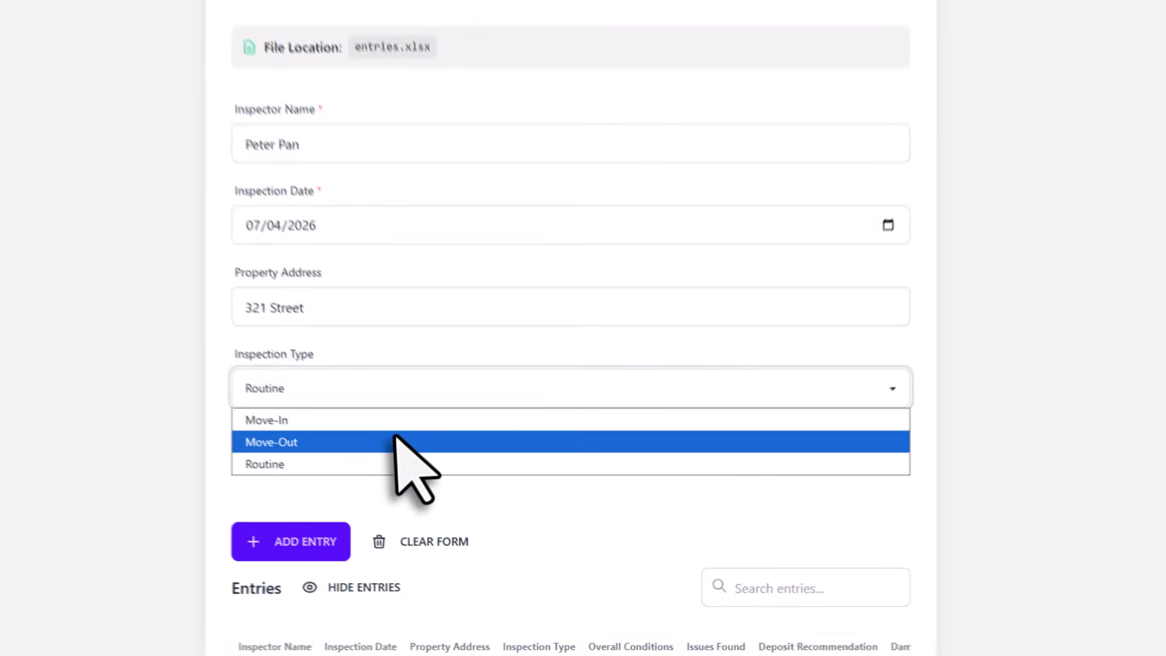
pyautogui.click(389, 439)
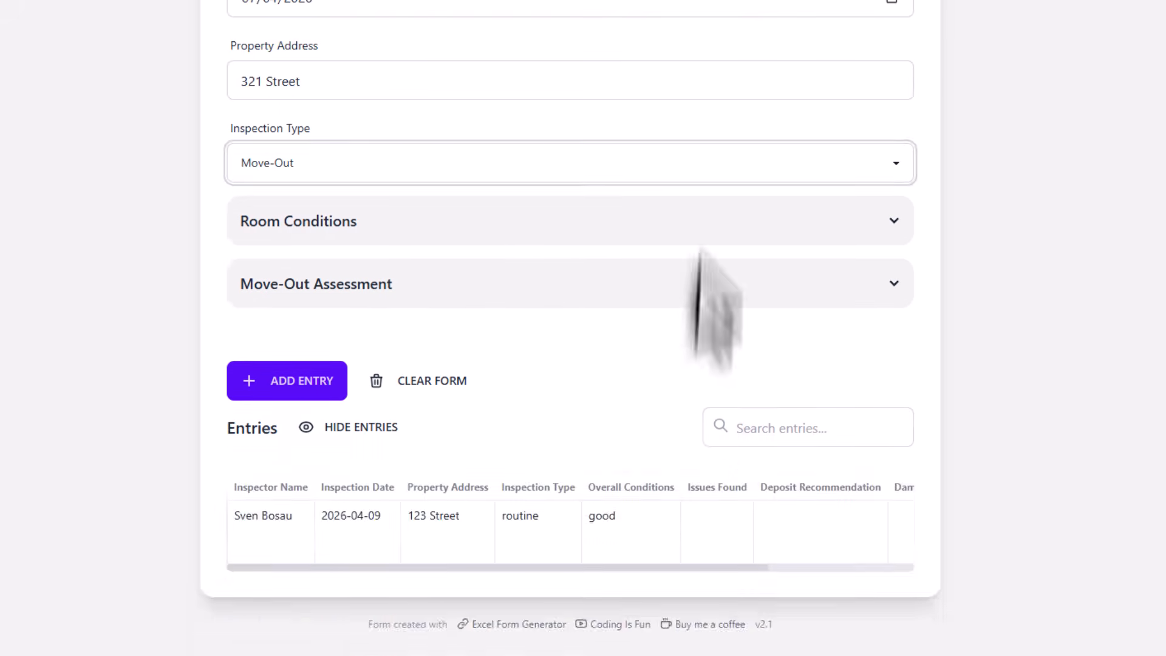
# Step: Set Overall Conditions to Fair and mark Broken Fixtures under Issues Found, then collapse Room Conditions
pyautogui.click(703, 451)
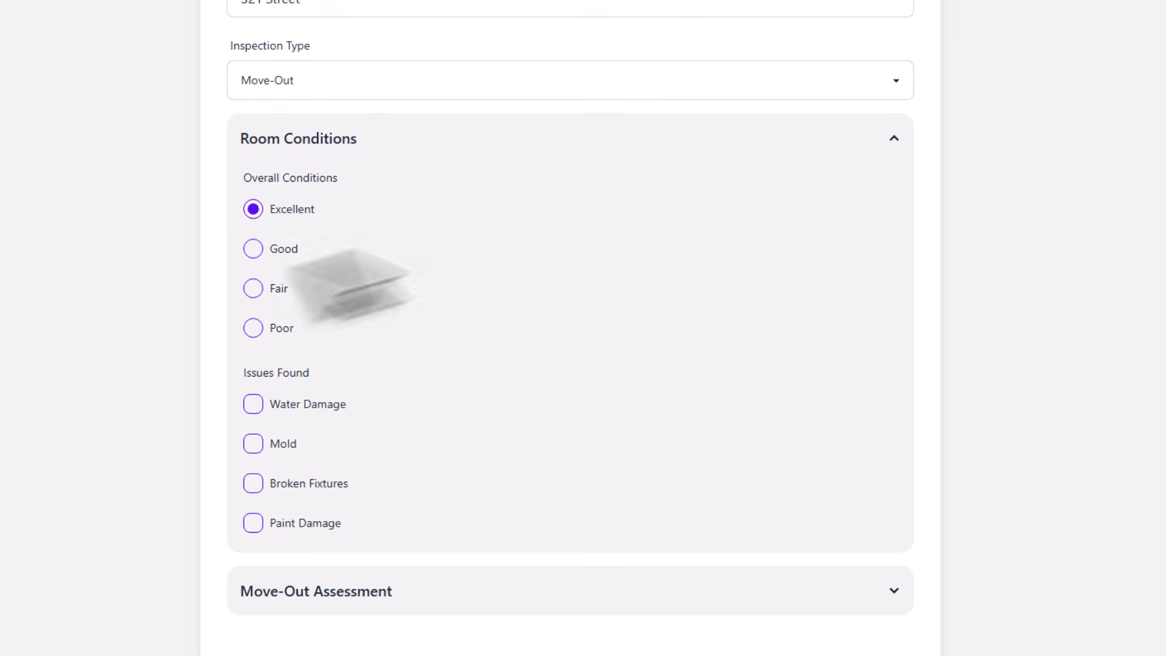
pyautogui.click(254, 290)
pyautogui.click(422, 140)
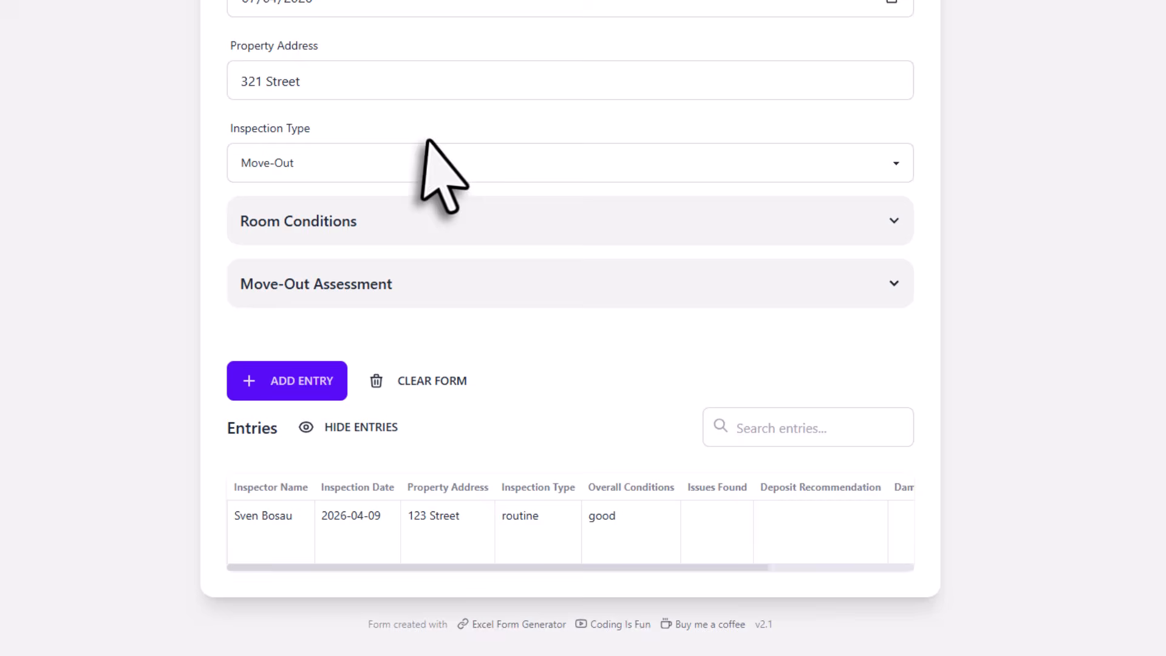
# Step: In Move-Out Assessment, choose Partital Deduction, enter the Damage Notes "Some text goes here ..." and add the entry
pyautogui.click(425, 278)
pyautogui.click(255, 230)
pyautogui.click(323, 356)
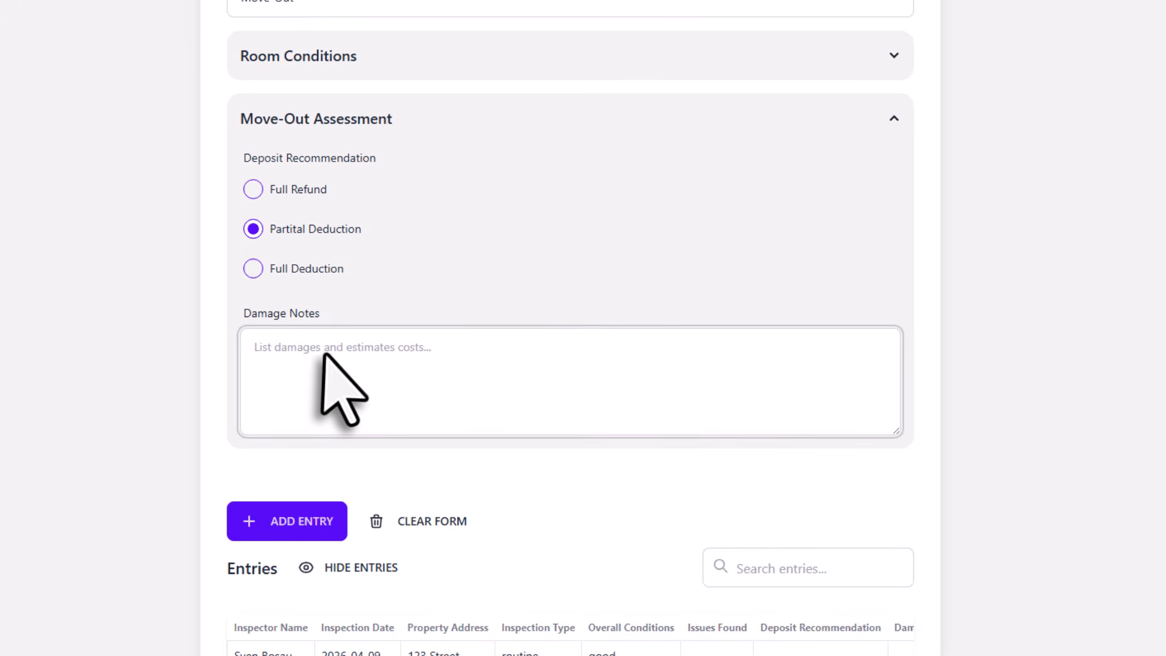
pyautogui.write('Some text goes here ...')
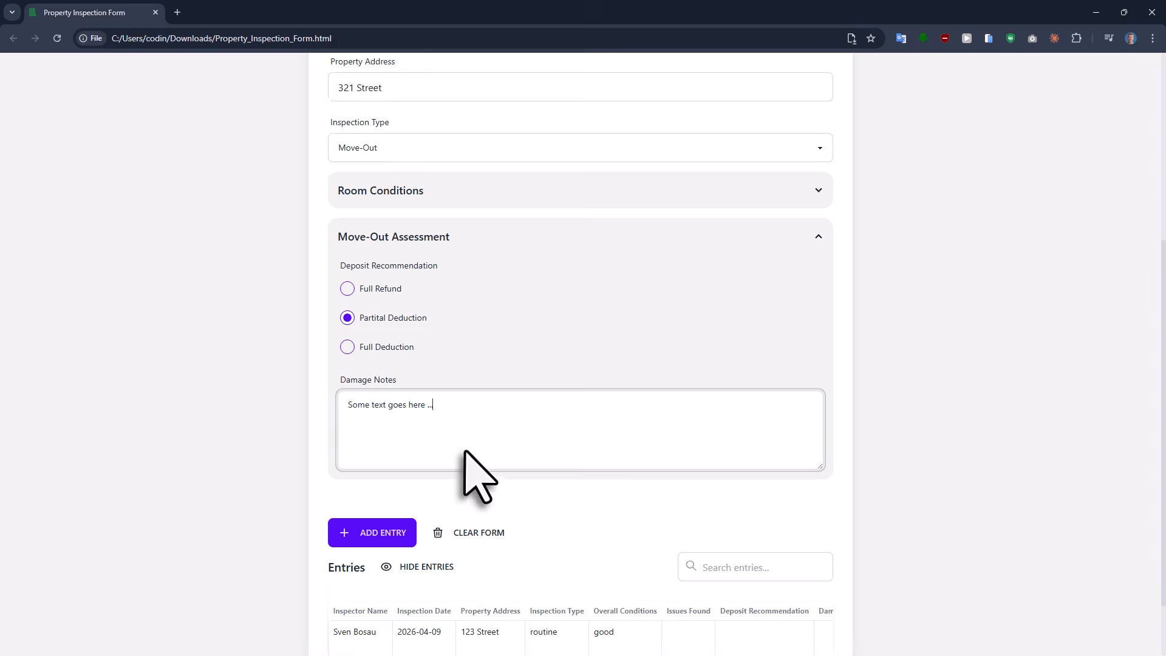
pyautogui.scroll(-1, 486, 452)
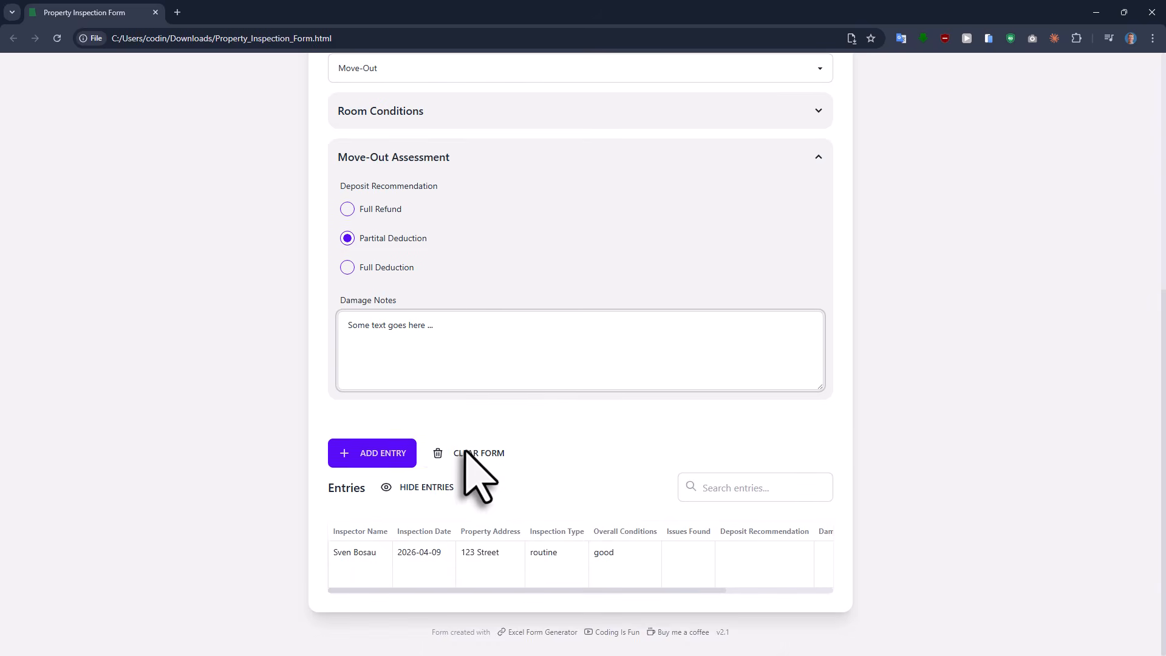
pyautogui.click(365, 450)
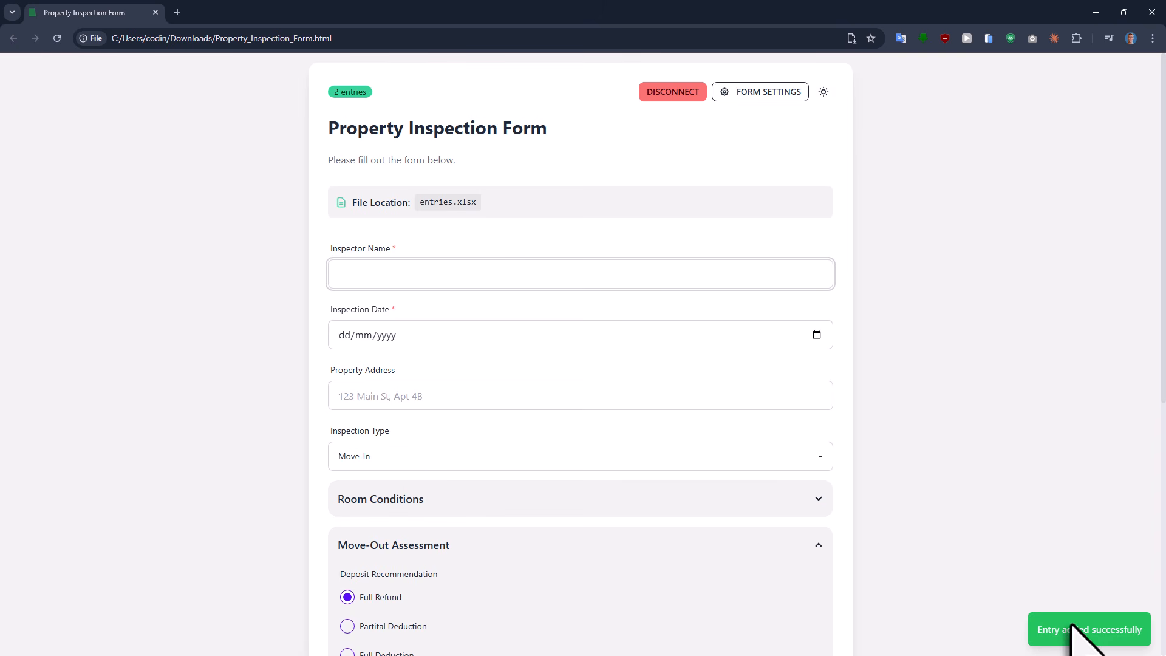
# Step: Search the saved entries by the second inspector's first name, then clear the search
pyautogui.scroll(-7, 972, 565)
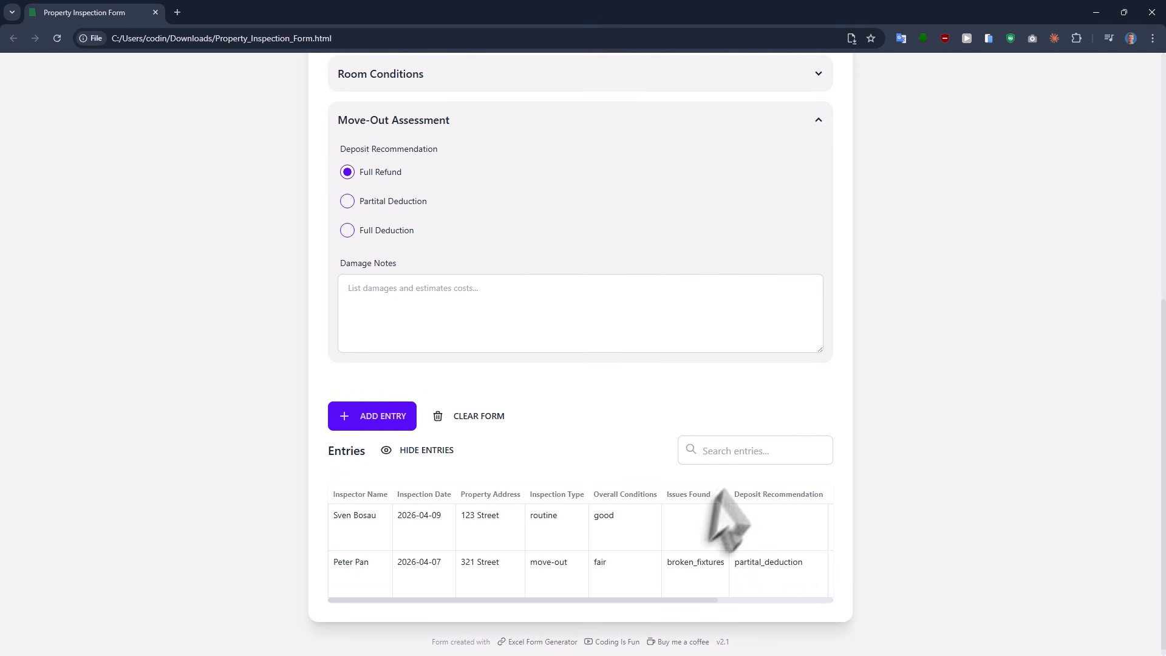
pyautogui.click(746, 459)
pyautogui.write('peter')
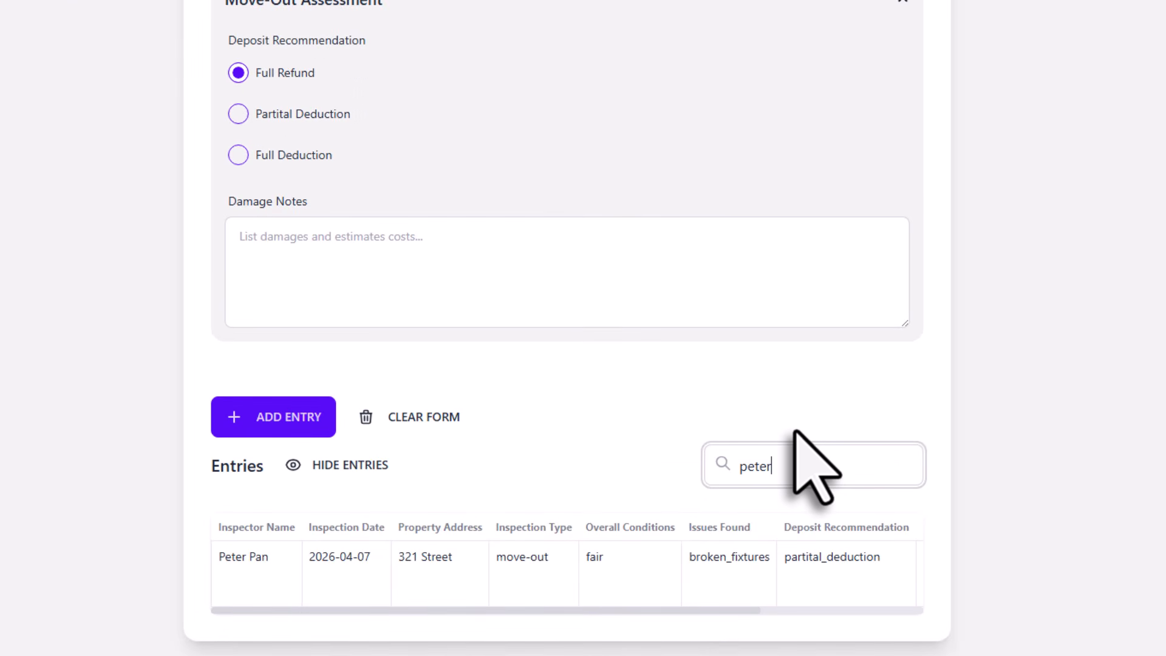
pyautogui.press('BackSpace')
pyautogui.press('BackSpace')
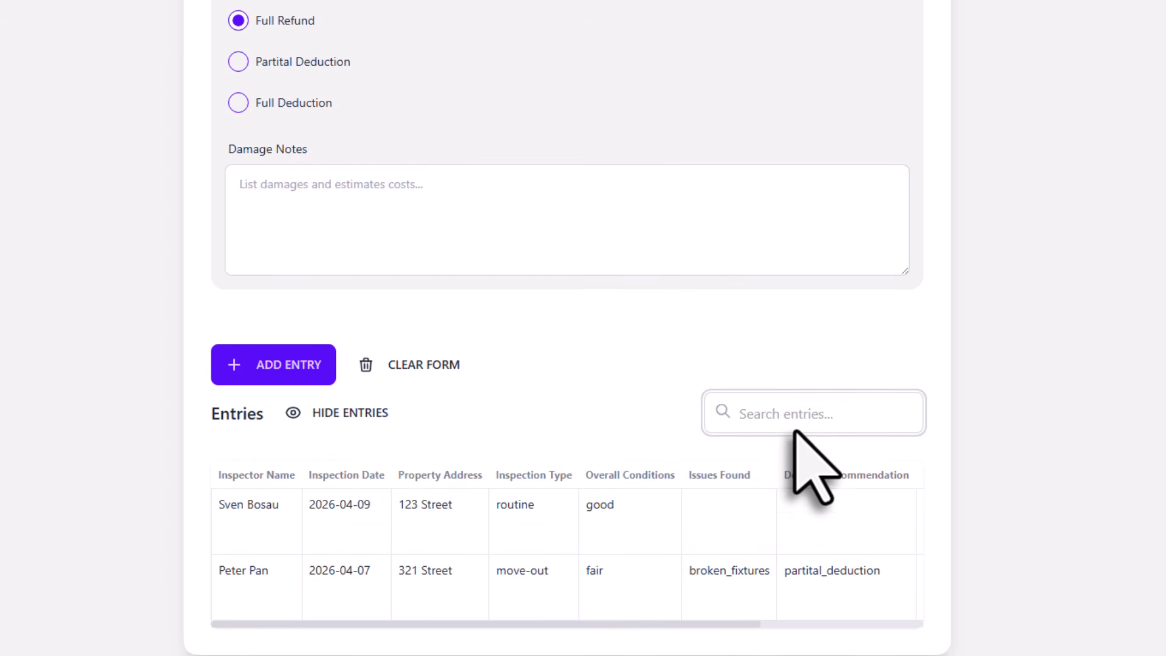
# Step: Edit the move-out entry: choose Full Refund, replace the Damage Notes with the reason for the full refund, and update the entry
pyautogui.moveTo(682, 624); pyautogui.dragTo(844, 624)
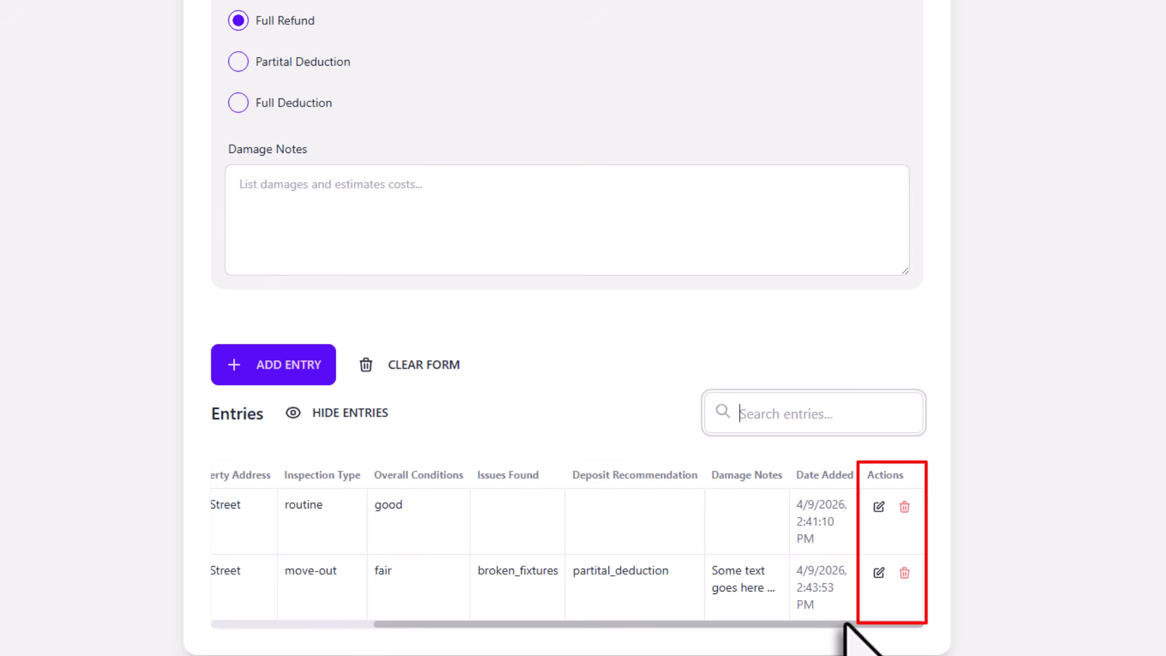
pyautogui.click(879, 572)
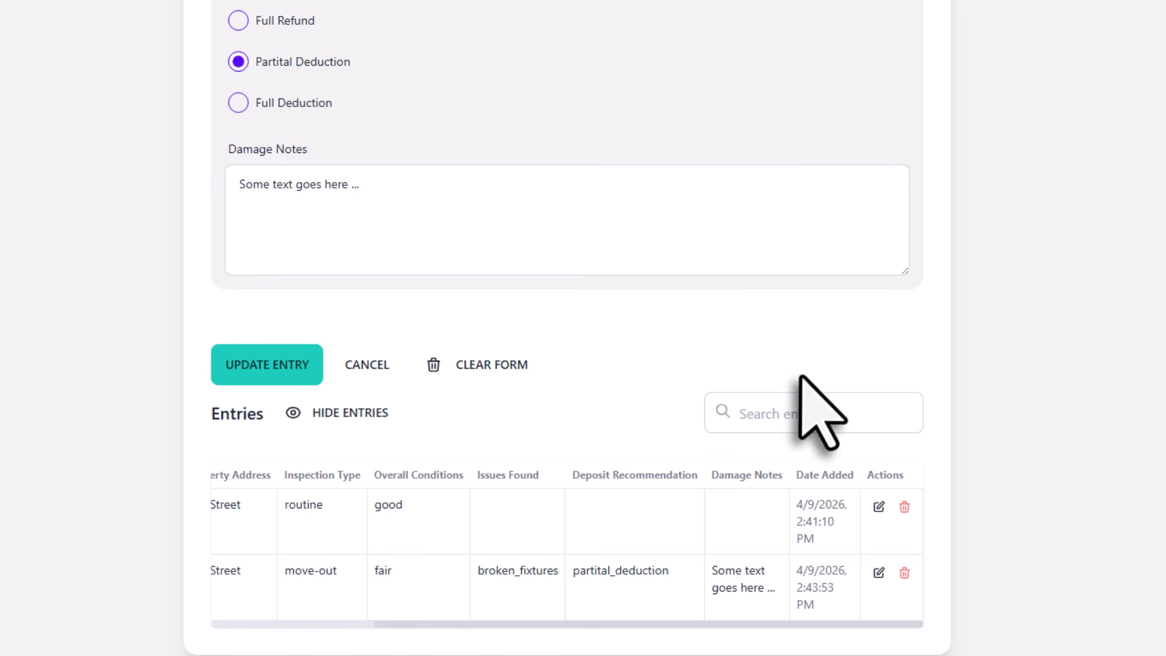
pyautogui.click(237, 21)
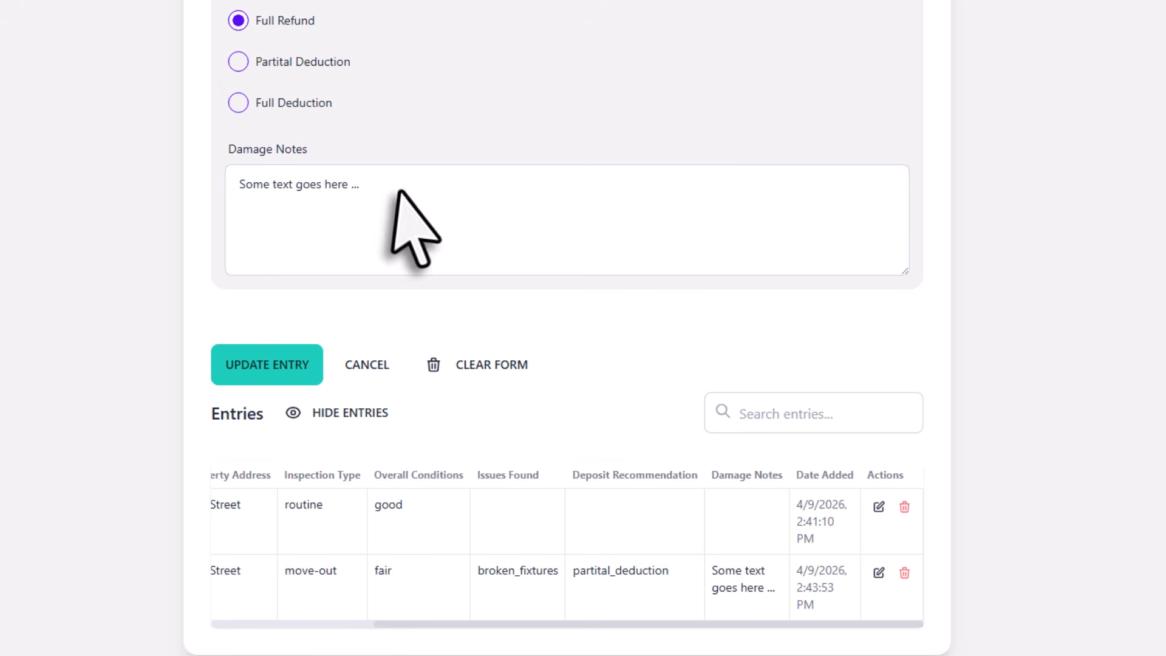
pyautogui.moveTo(398, 191); pyautogui.dragTo(221, 195)
pyautogui.write('Full refund, because')
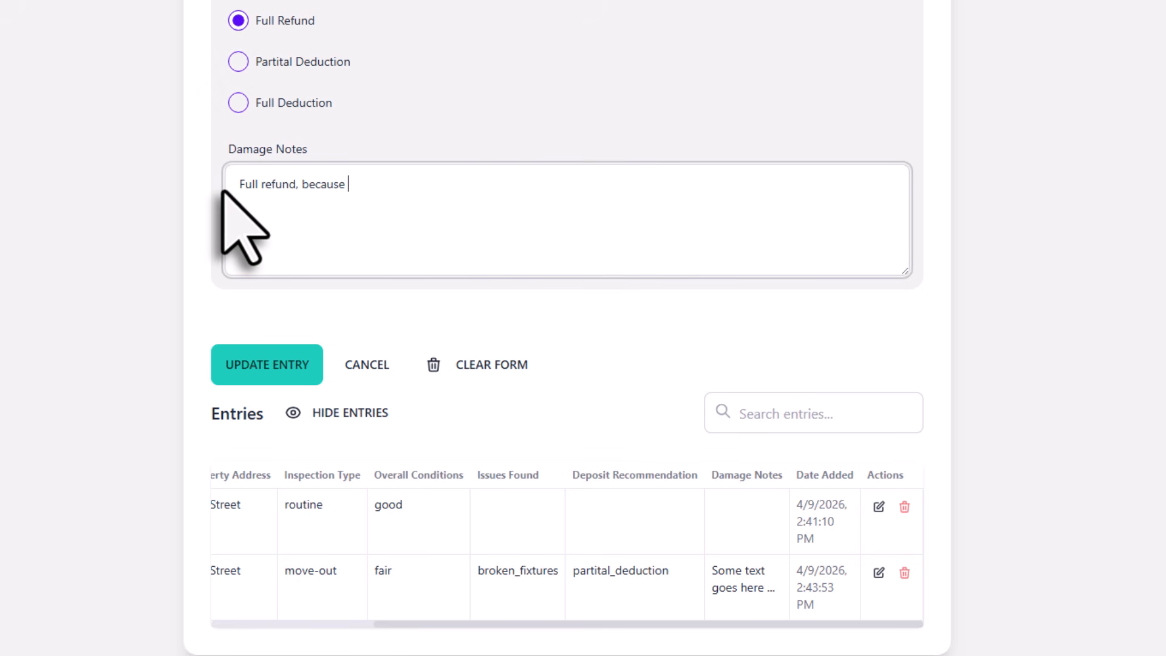
pyautogui.write(' Peter seems nice')
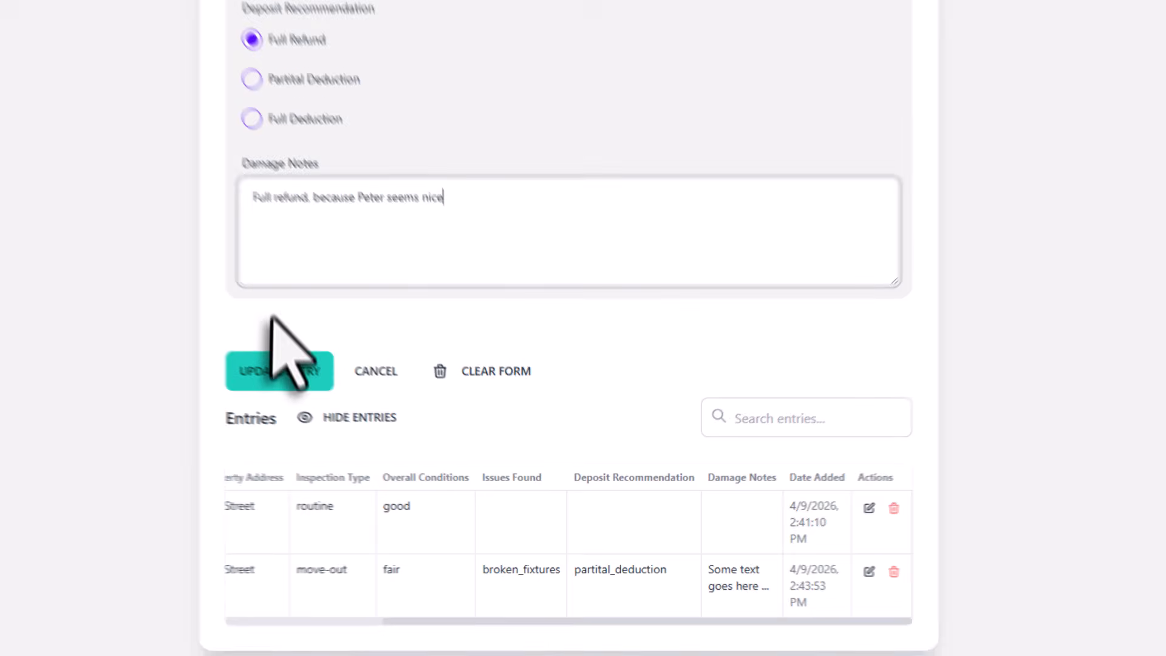
pyautogui.click(268, 365)
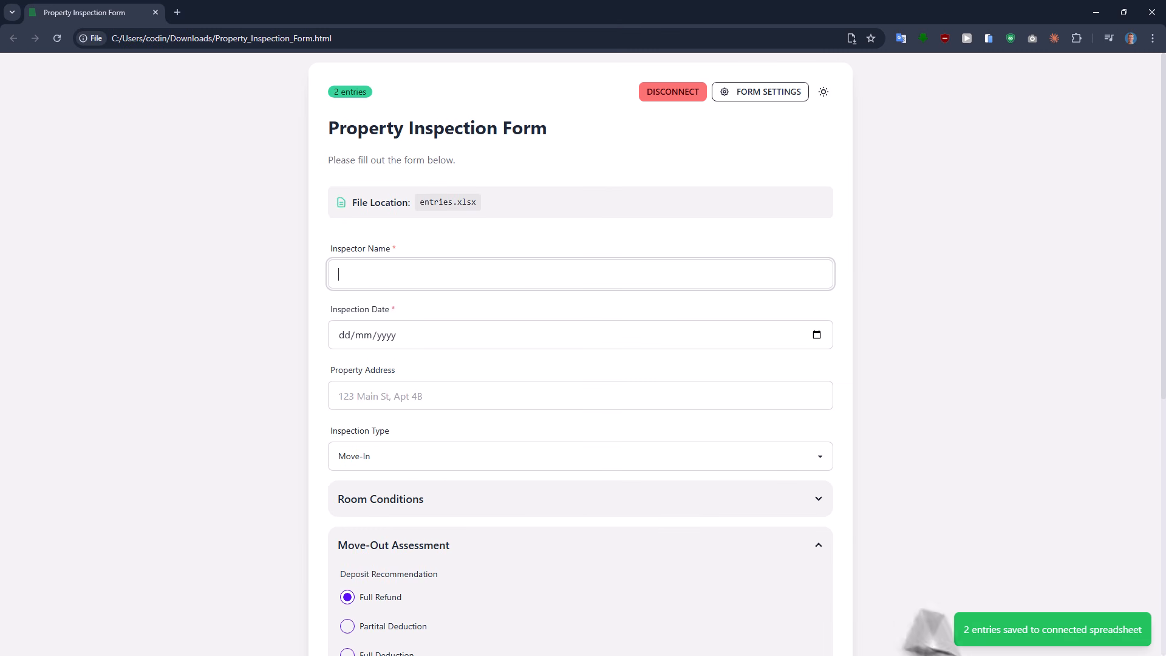
pyautogui.scroll(-6, 938, 592)
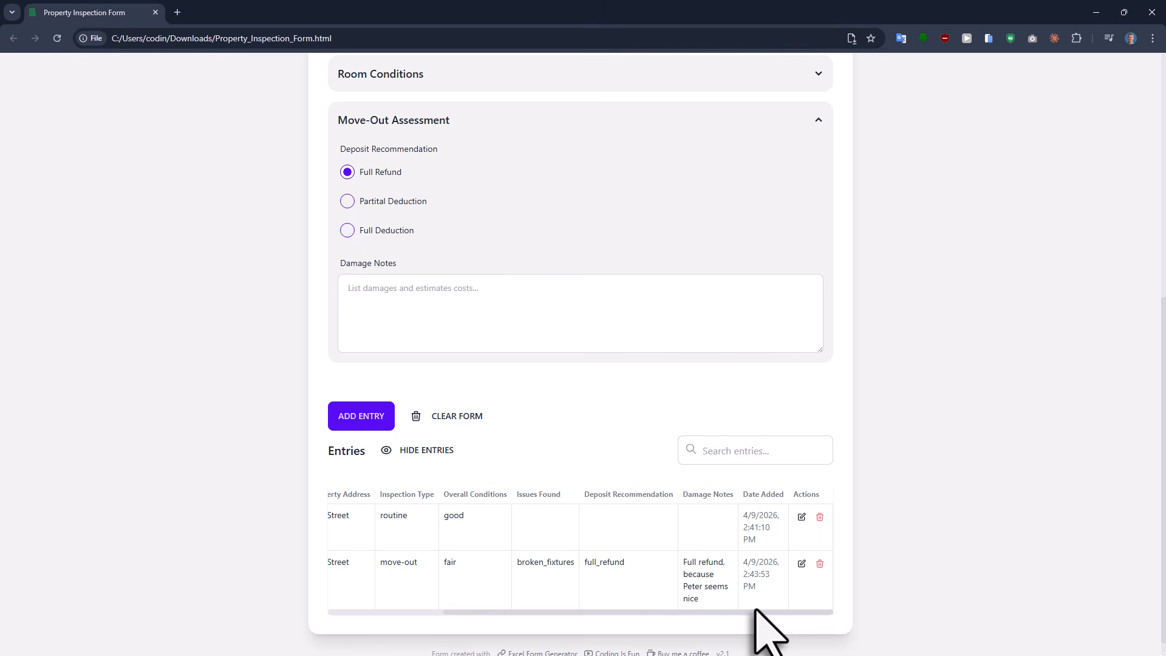
pyautogui.moveTo(755, 612); pyautogui.dragTo(622, 615)
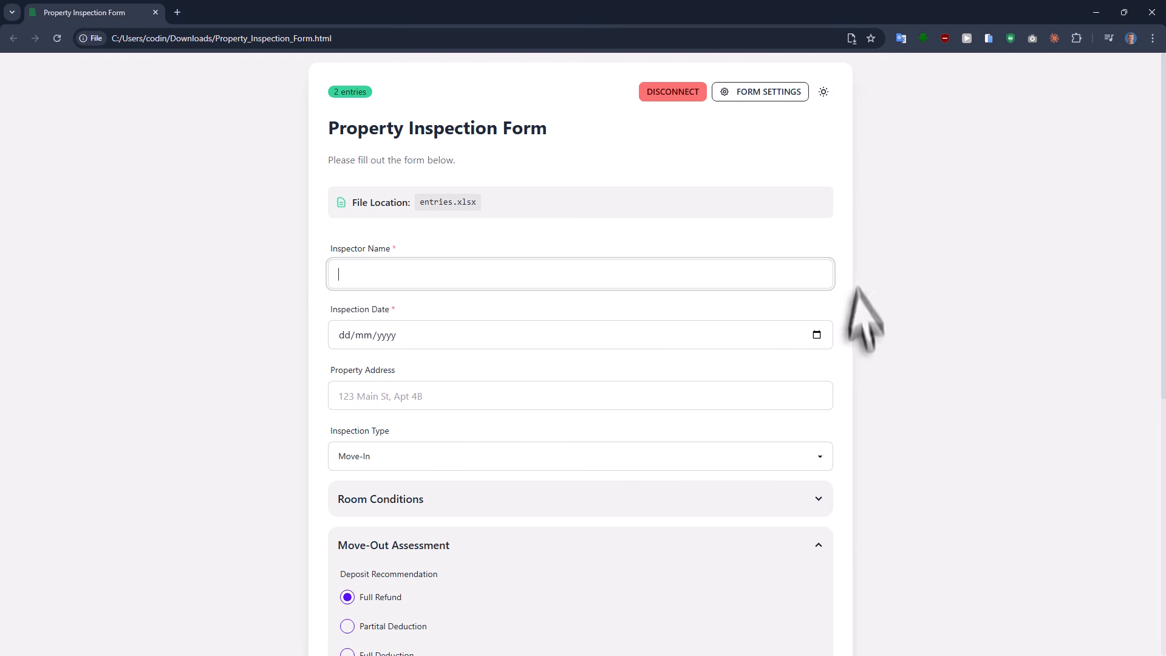
# Step: Switch the form to dark mode and back to light mode
pyautogui.click(823, 91)
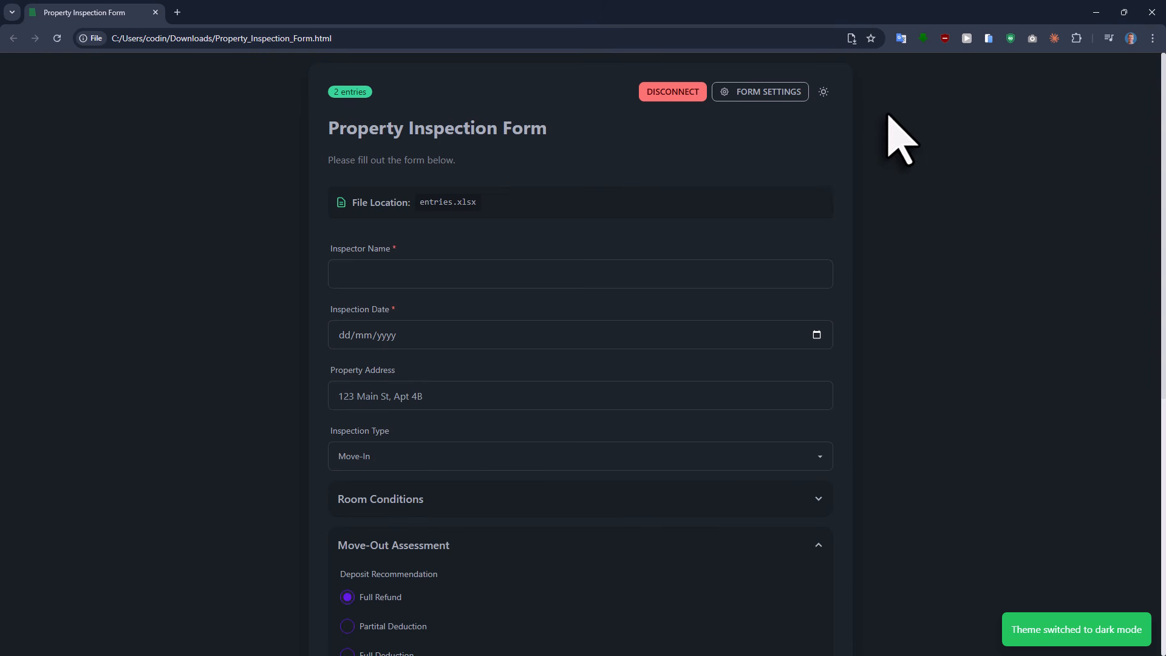
pyautogui.click(823, 92)
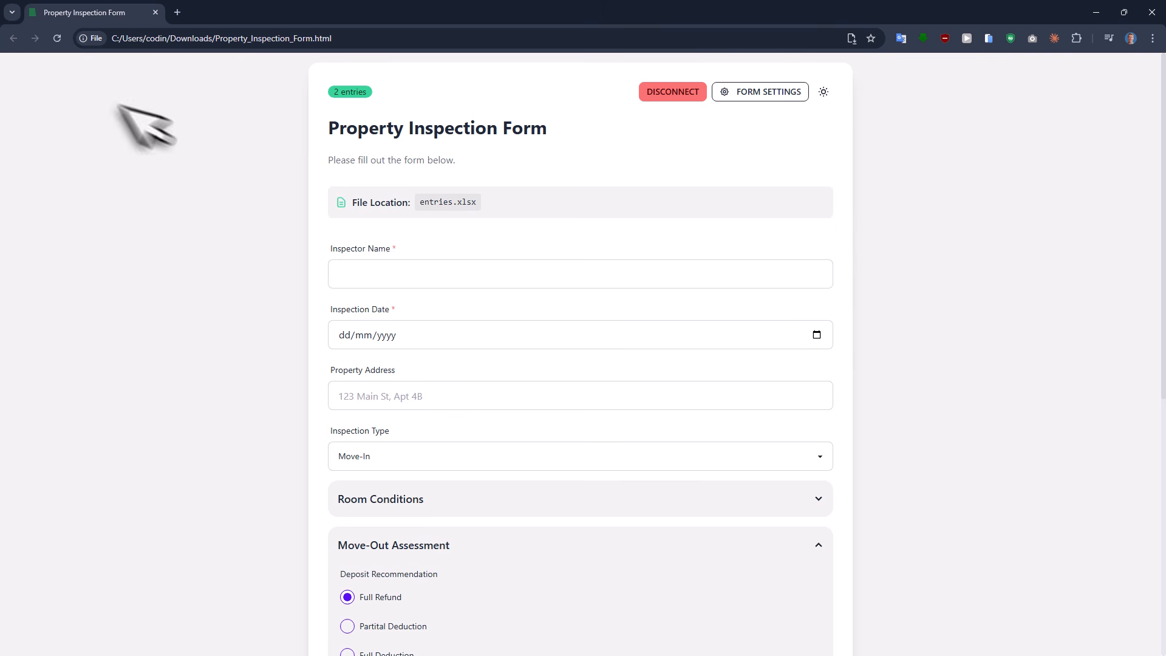
# Step: Reload the Property Inspection Form page
pyautogui.click(58, 38)
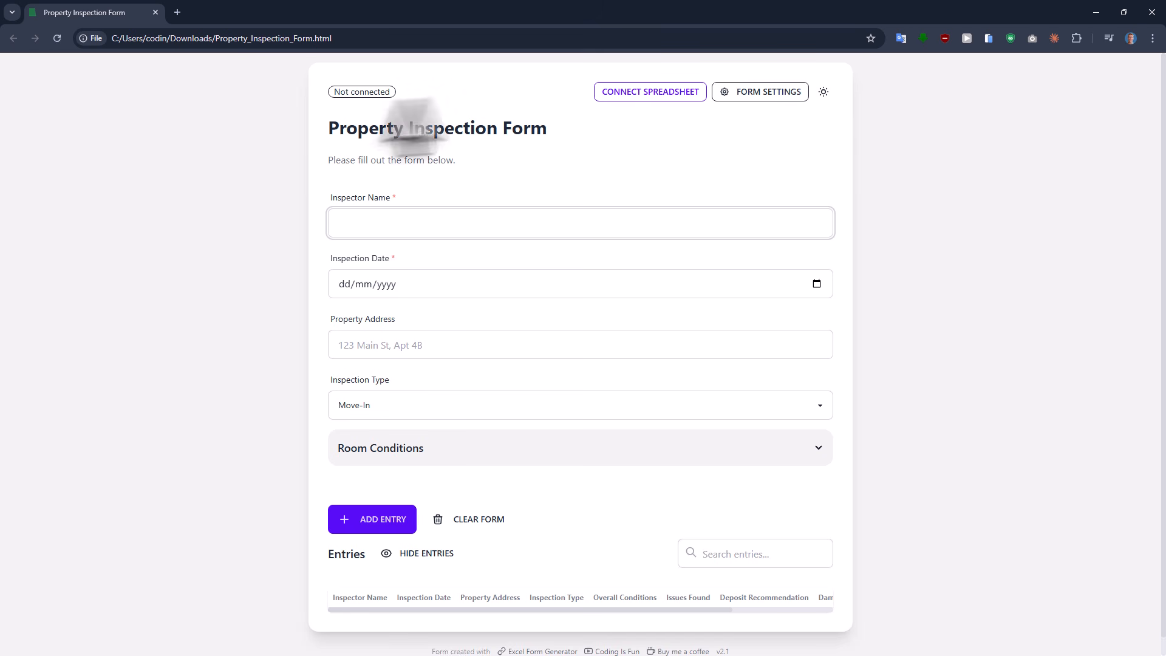
# Step: Reconnect the form to the entries.xlsx spreadsheet from the Downloads folder and show its saved entries
pyautogui.click(644, 94)
pyautogui.click(134, 174)
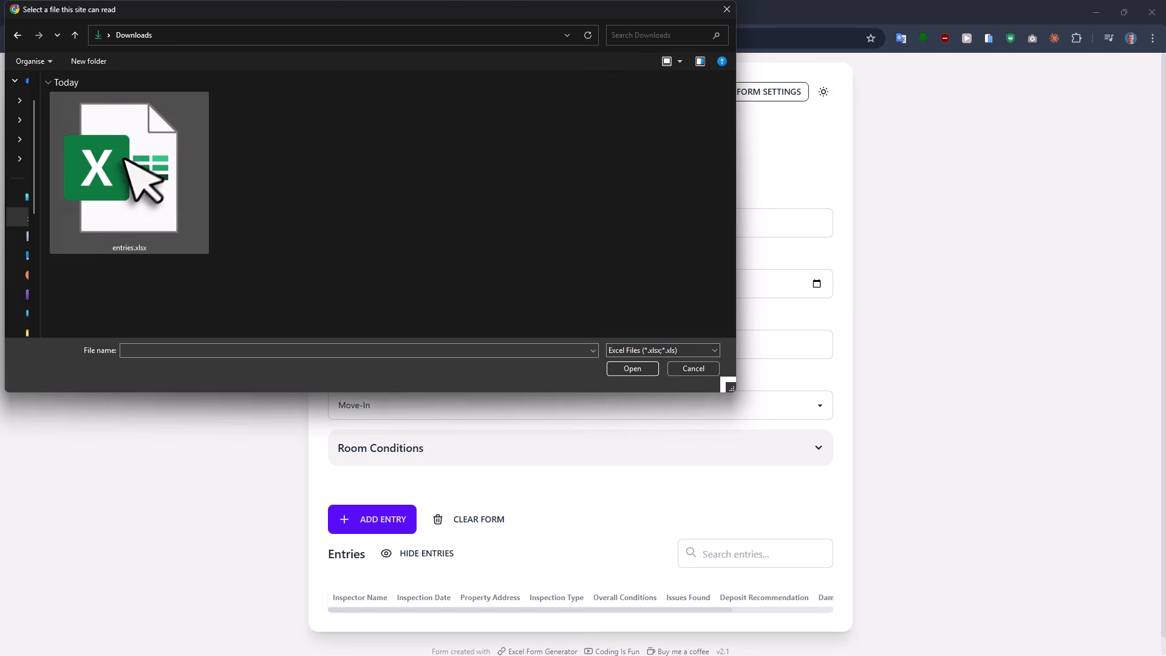
pyautogui.click(634, 369)
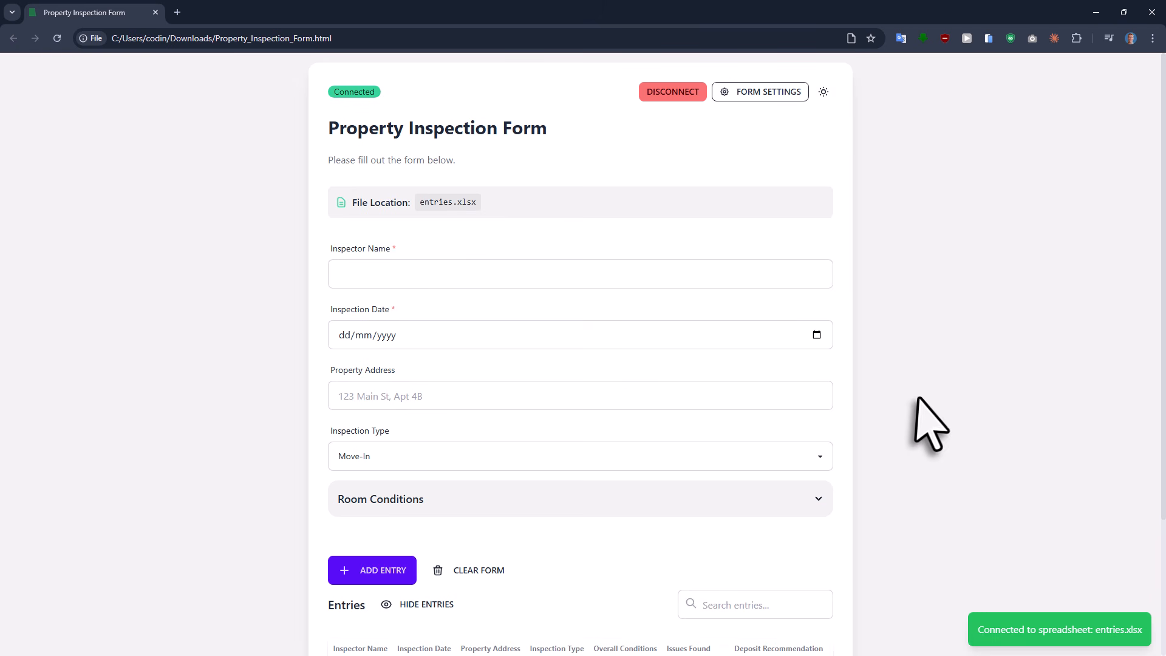
pyautogui.scroll(-3, 930, 422)
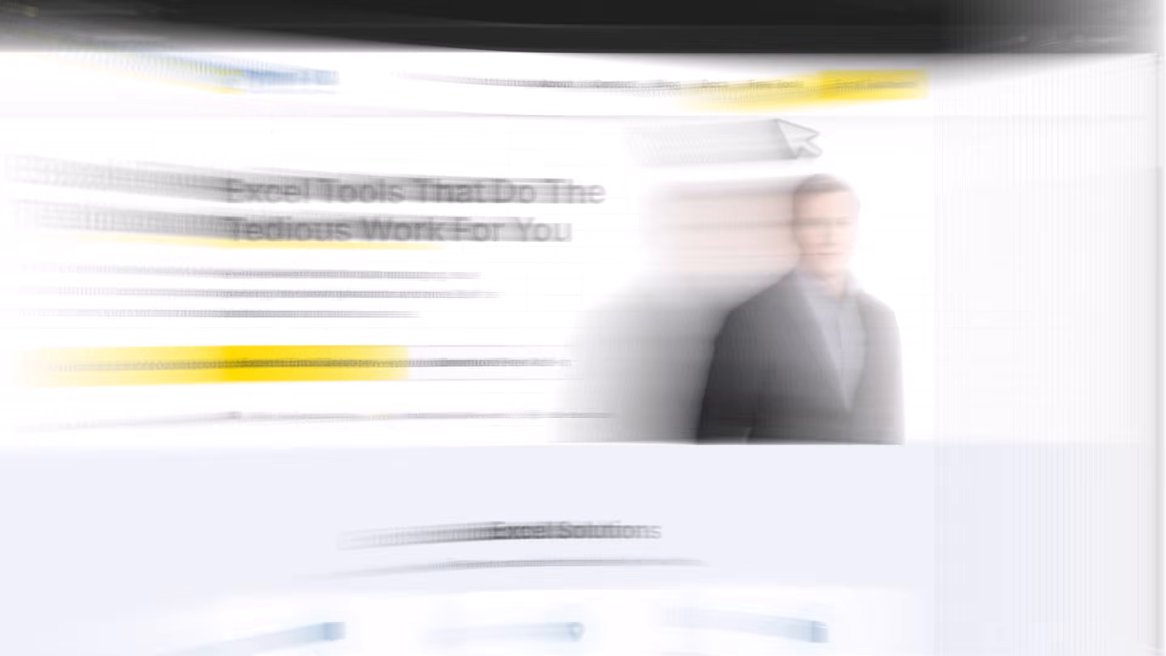
# Step: Open the free Excel Form Builder [Python] tool on the Python & VBA website and go to its form builder
pyautogui.click(778, 91)
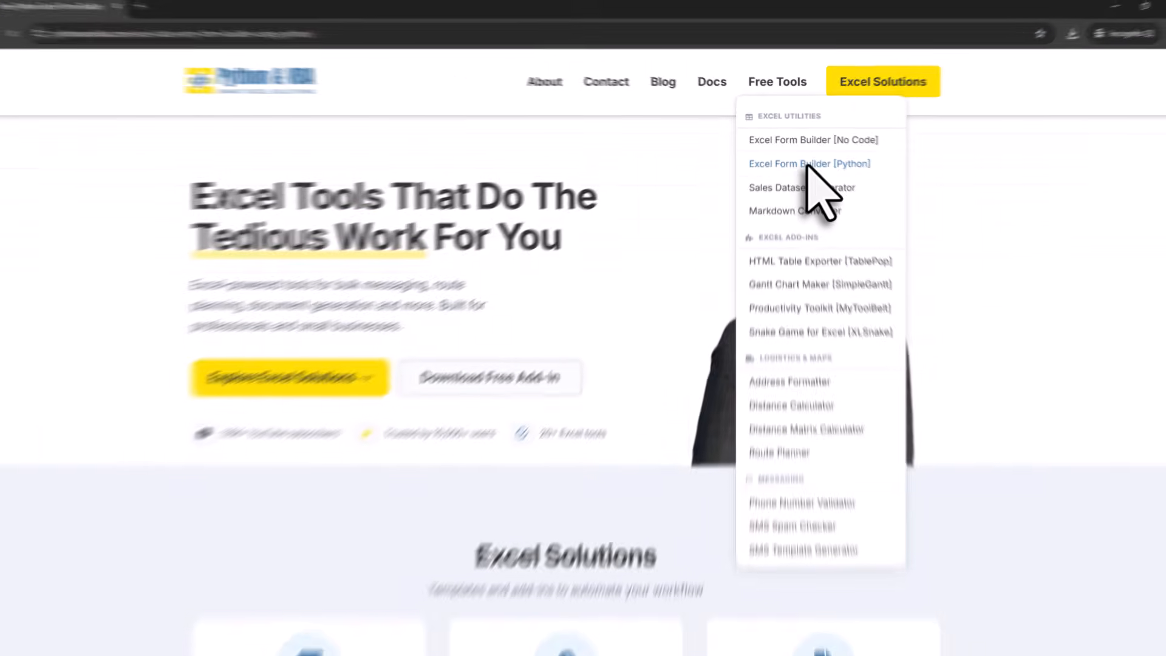
pyautogui.click(827, 202)
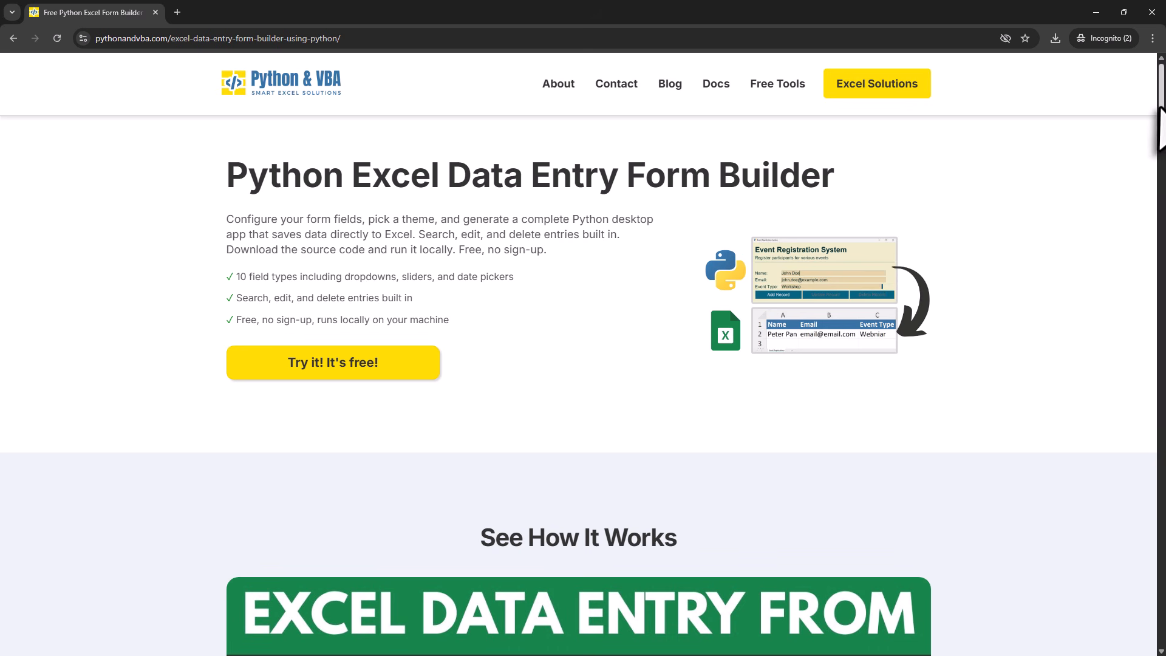
pyautogui.moveTo(1158, 108); pyautogui.dragTo(1157, 277)
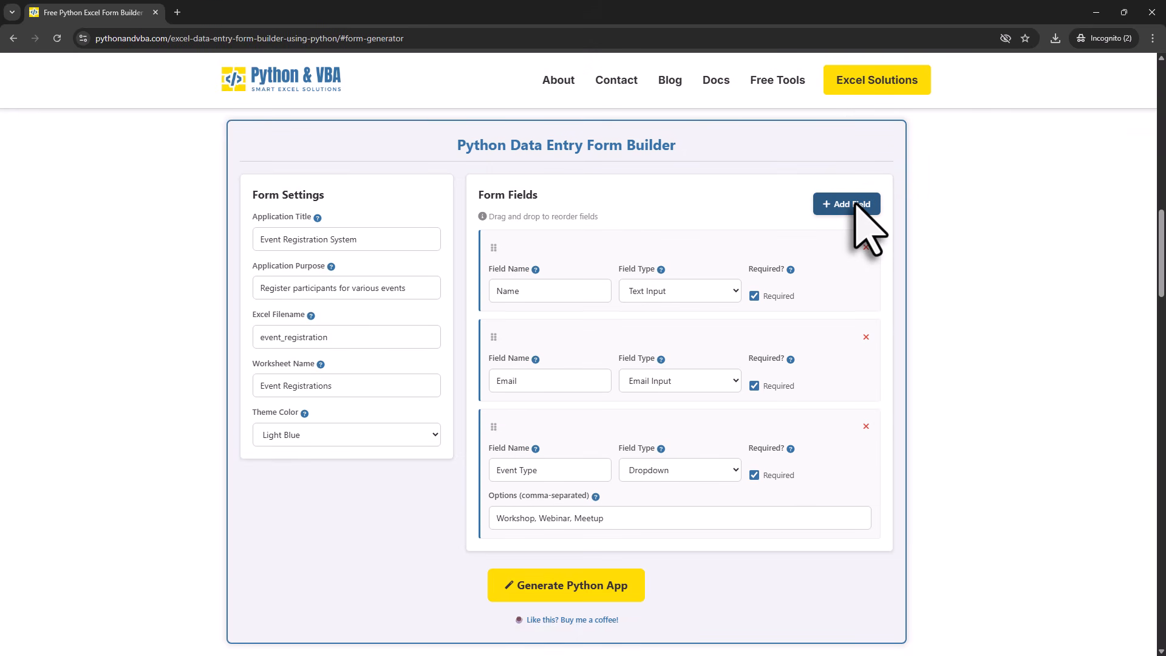
# Step: View the field types available for the Name field, keep Text Input, and generate the Python app
pyautogui.click(729, 291)
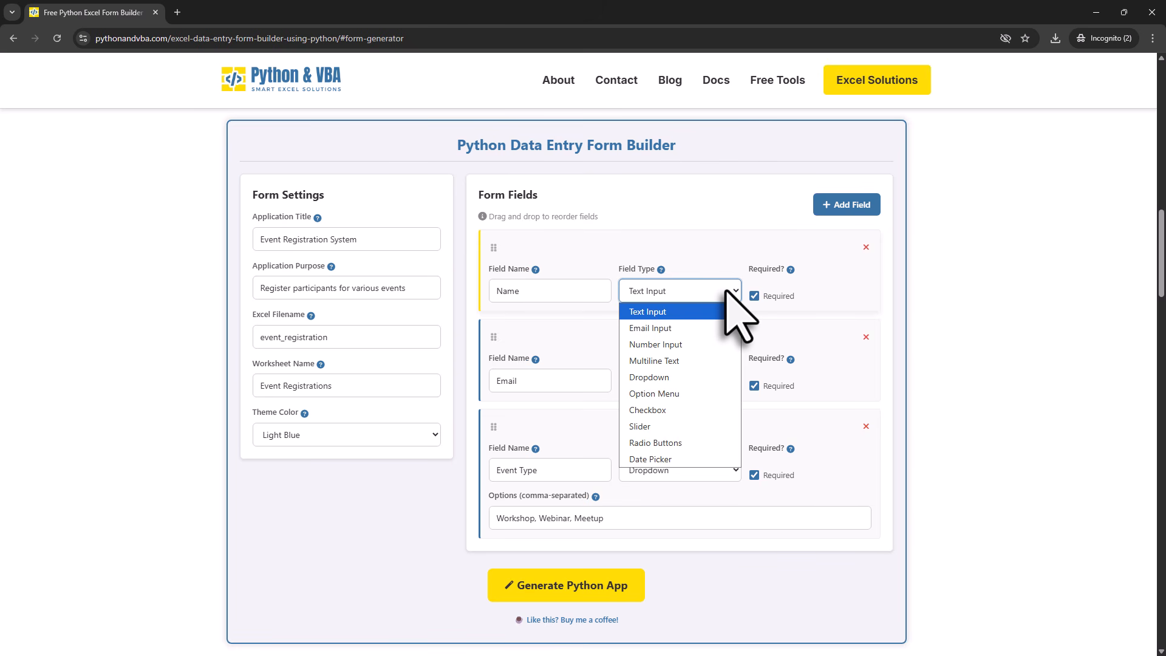
pyautogui.click(729, 291)
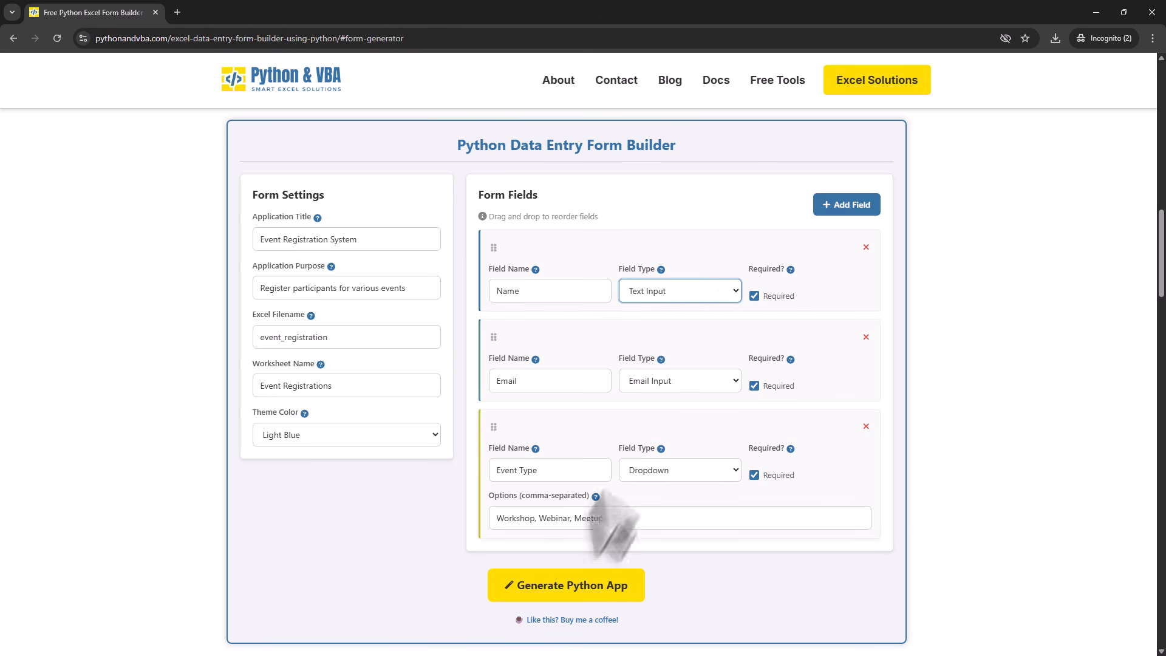
pyautogui.click(571, 590)
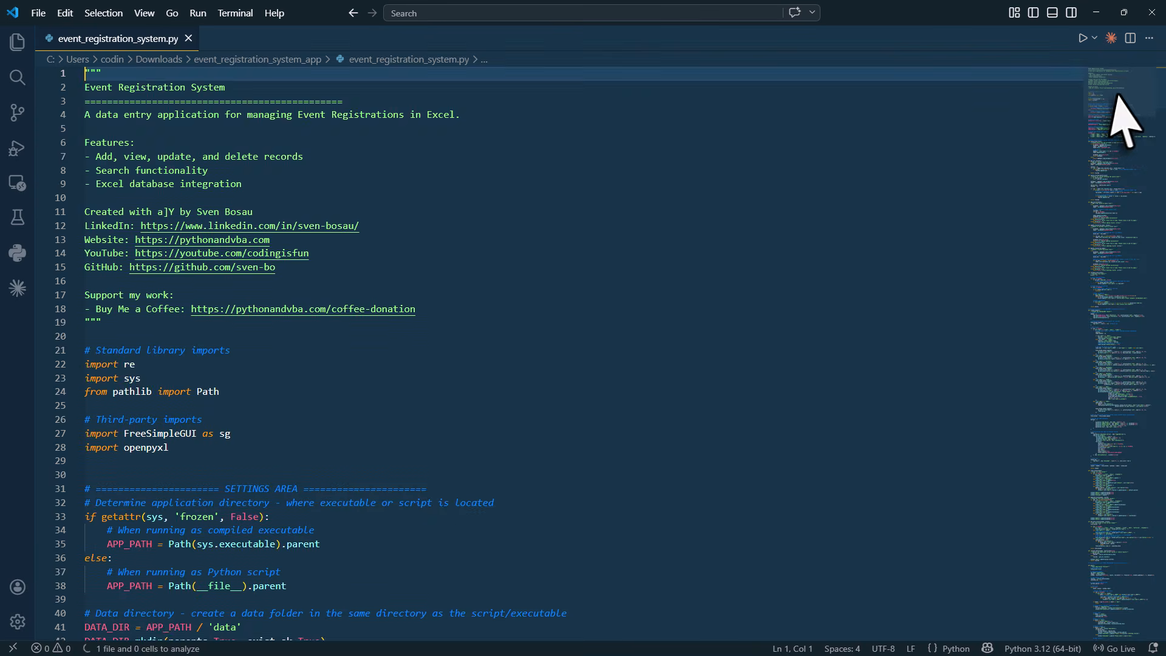
# Step: Look through the generated event_registration_system.py code in Visual Studio Code and run the script
pyautogui.moveTo(1125, 117); pyautogui.dragTo(1122, 273)
pyautogui.click(1075, 213)
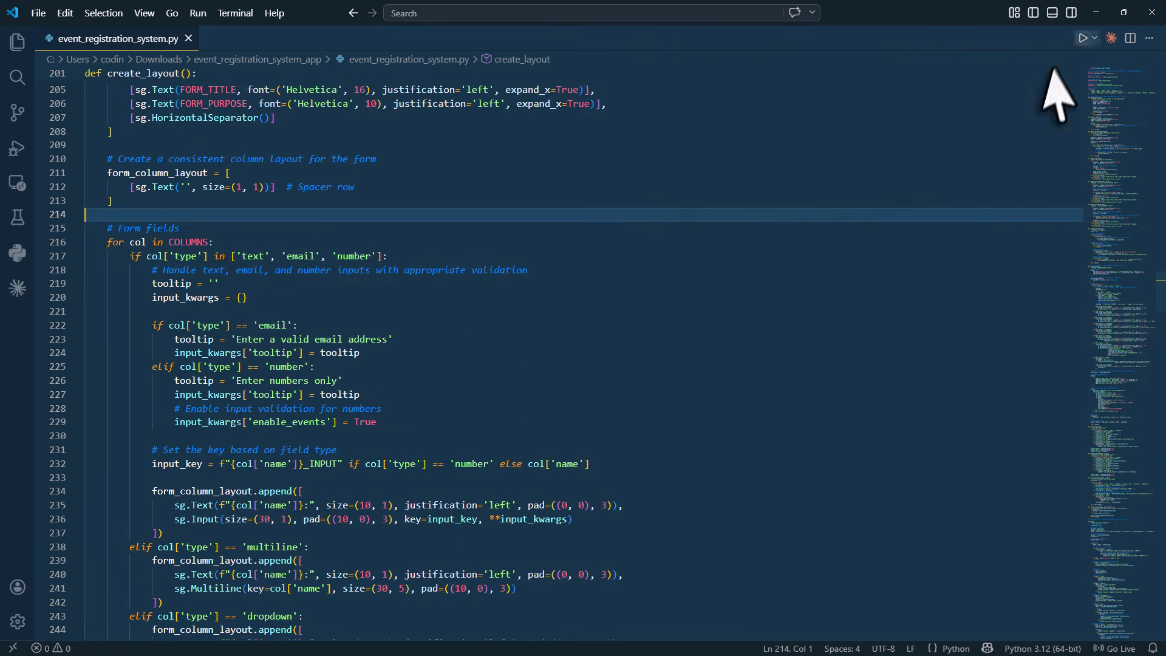
pyautogui.click(1083, 37)
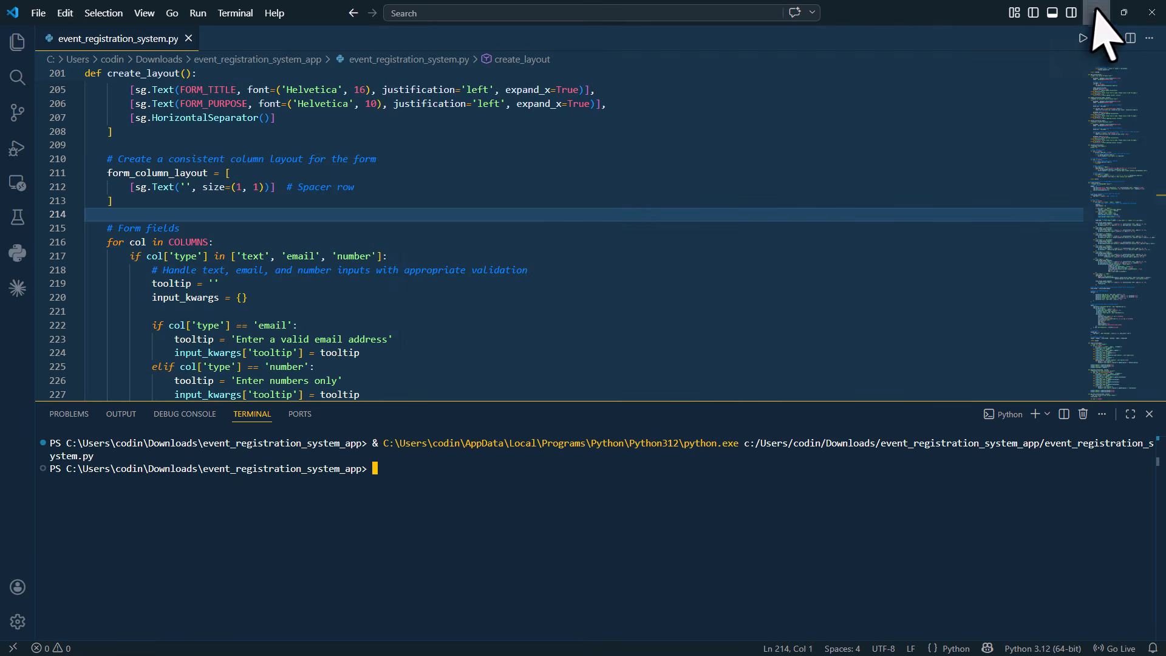
# Step: Switch to File Explorer, go into the app's data folder, and open event_registration.xlsx in Excel
pyautogui.click(1097, 12)
pyautogui.click(872, 351)
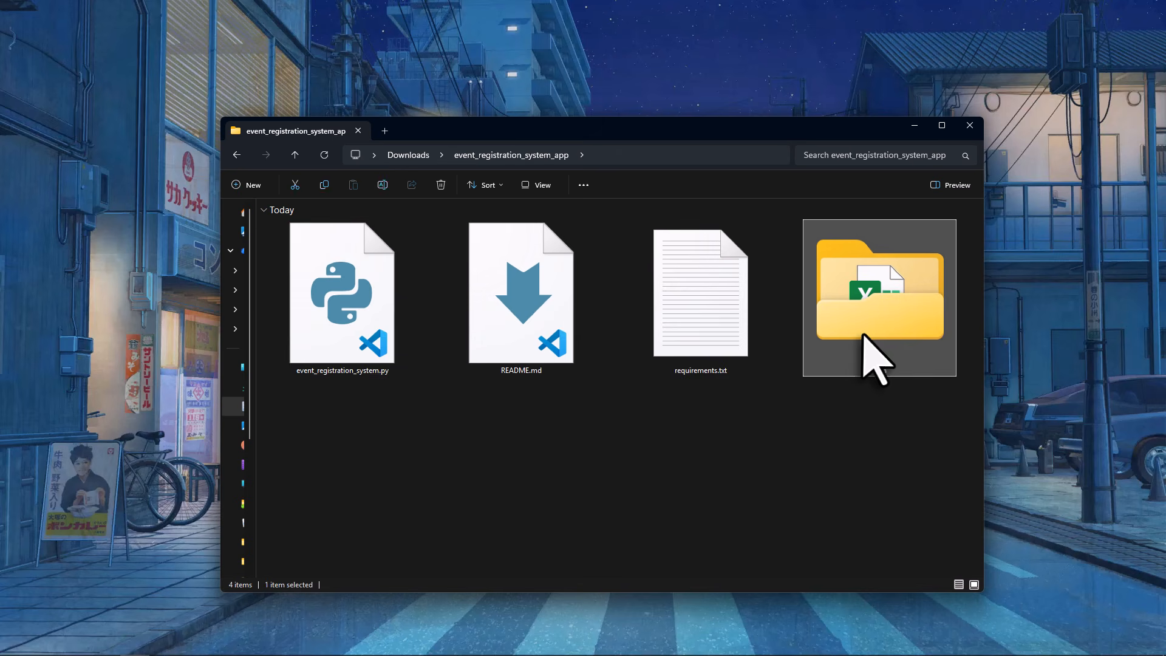
pyautogui.doubleClick(863, 336)
pyautogui.keyDown('ctrl'); pyautogui.scroll(6, 746, 369); pyautogui.keyUp('ctrl')
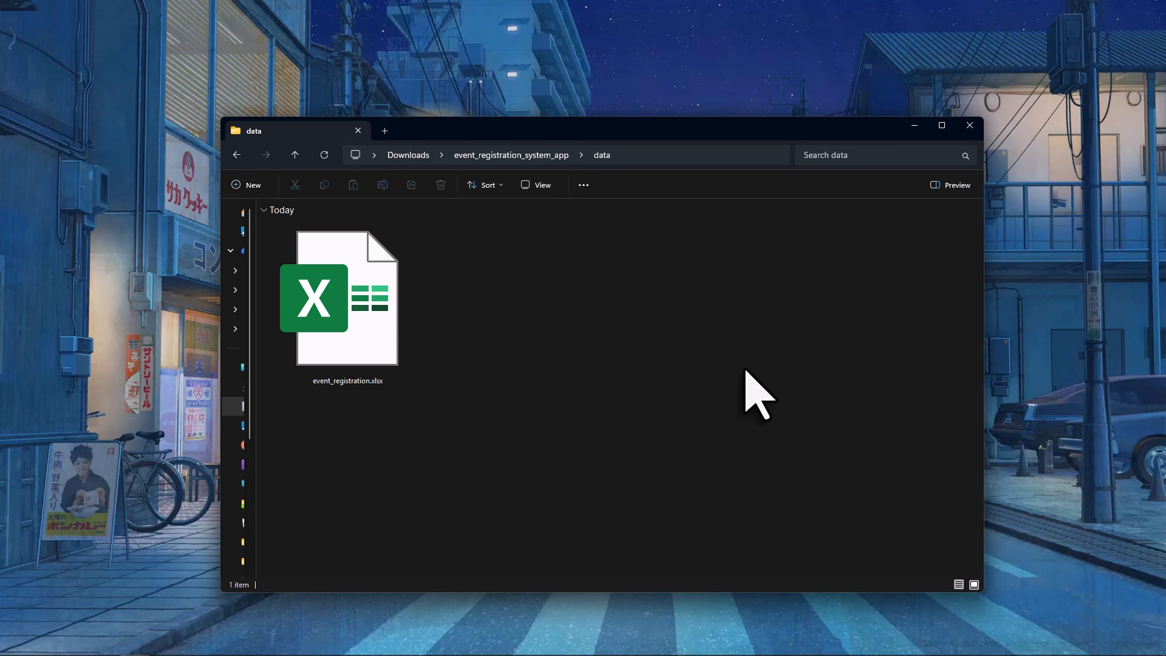
pyautogui.doubleClick(337, 309)
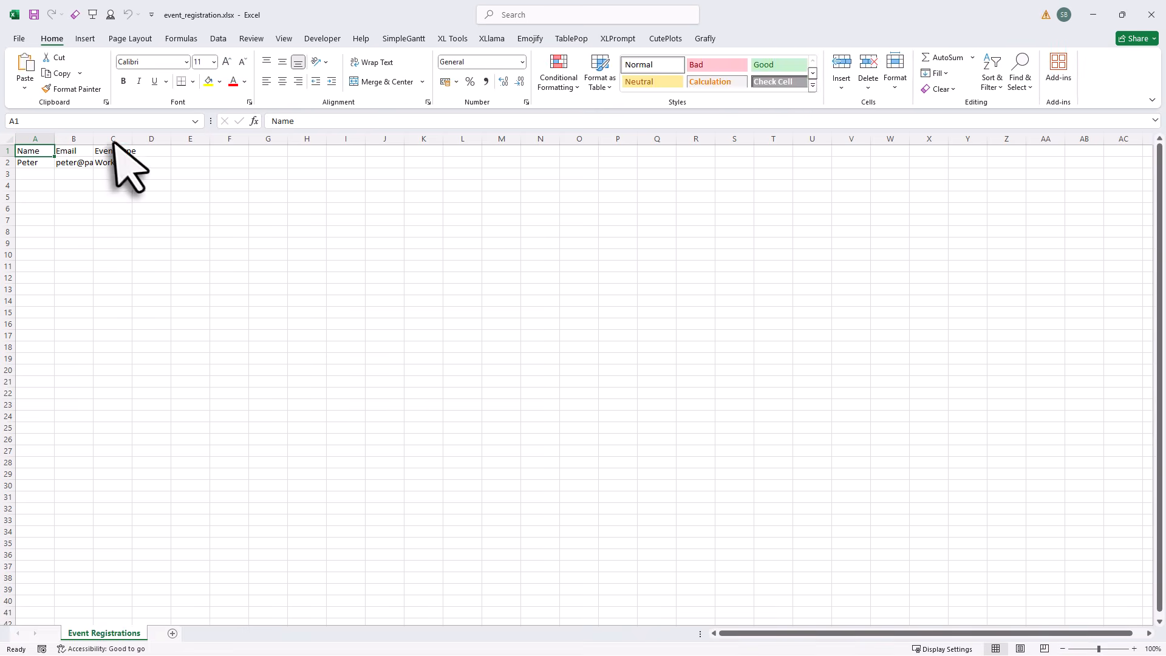
# Step: Auto-fit the widths of columns A to C on the Event Registrations sheet to show the saved record in full
pyautogui.moveTo(113, 139); pyautogui.dragTo(37, 139)
pyautogui.click(426, 243)
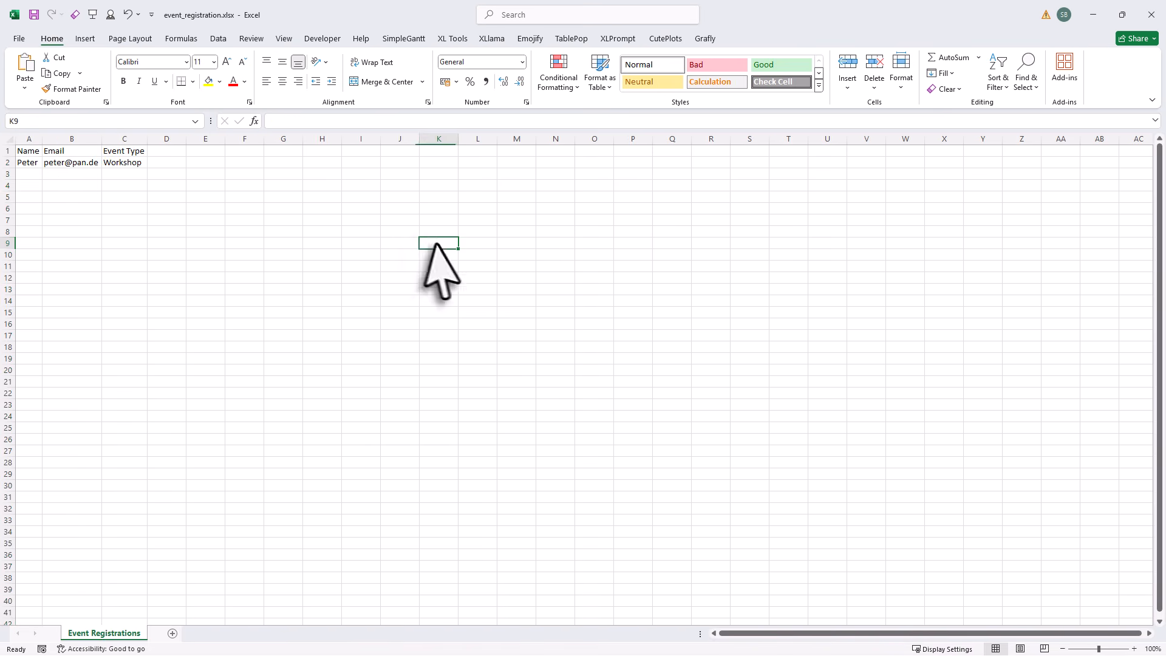
pyautogui.keyDown('ctrl'); pyautogui.scroll(12, 431, 267); pyautogui.keyUp('ctrl')
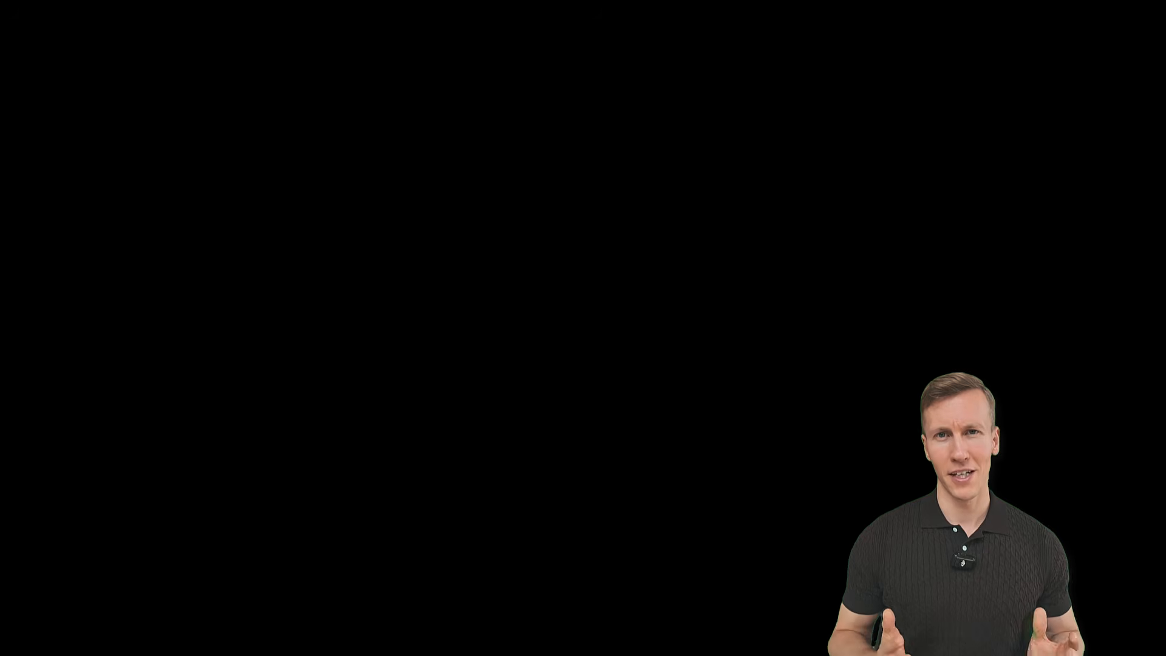